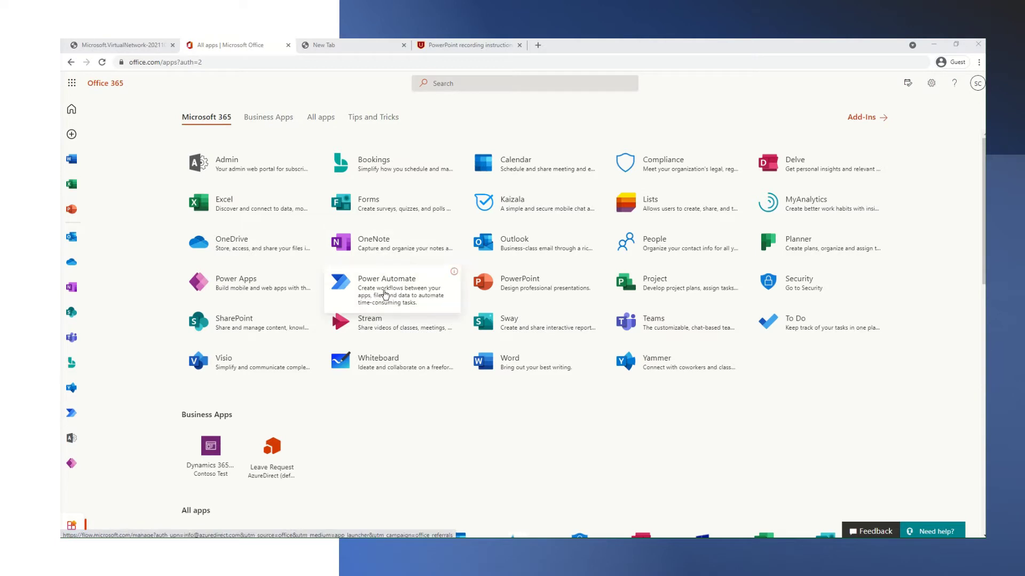
Open Power Automate and start a flow from the "Start an approval when a file is added to Sharepoint" template, accepting its connections.
click(395, 281)
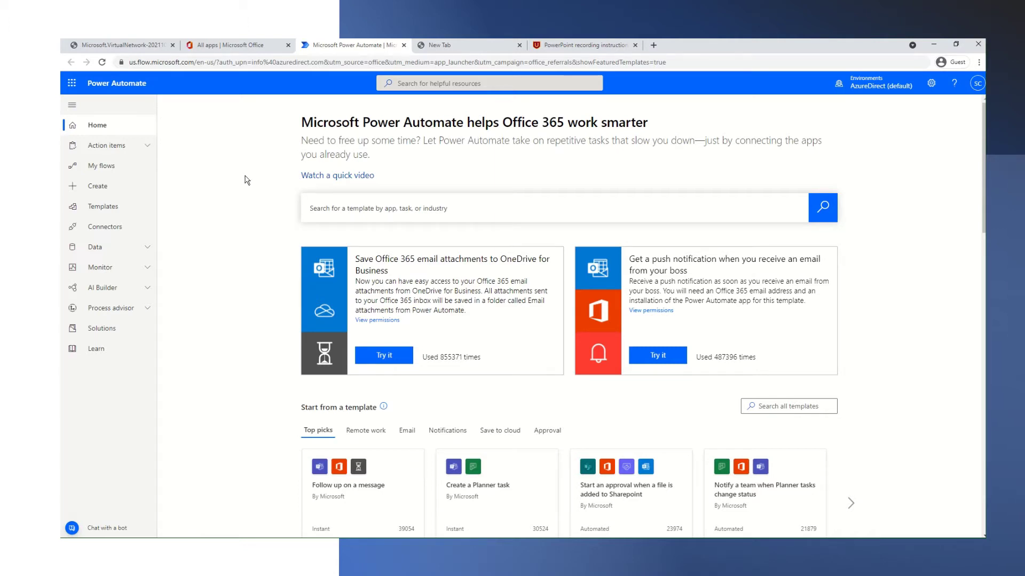
click(89, 191)
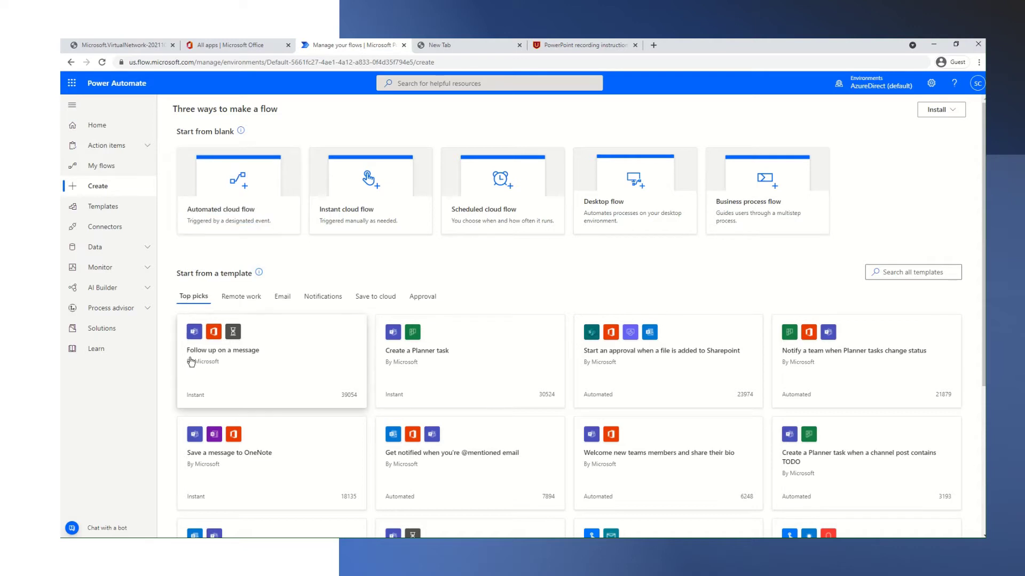
click(651, 366)
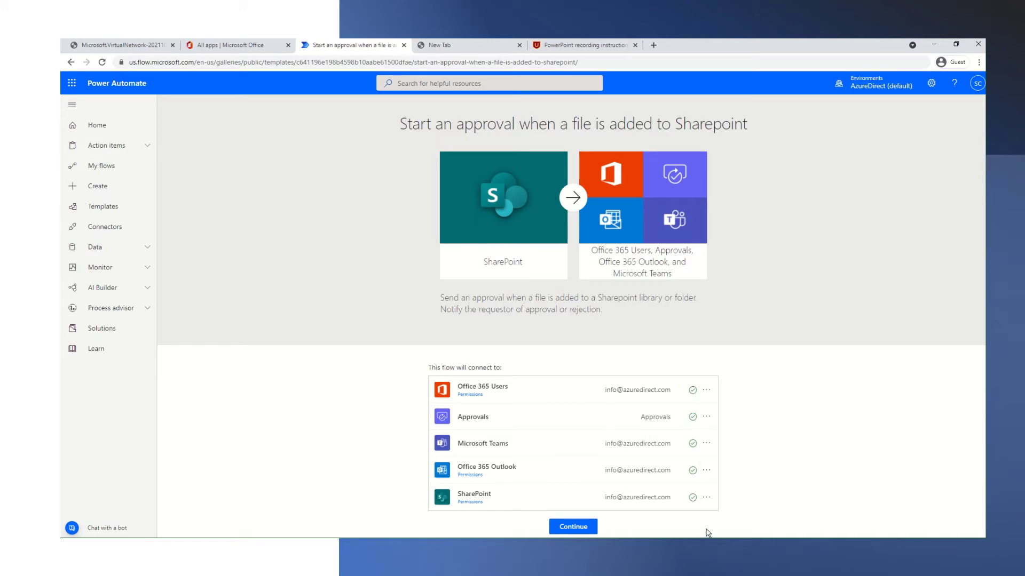
click(569, 529)
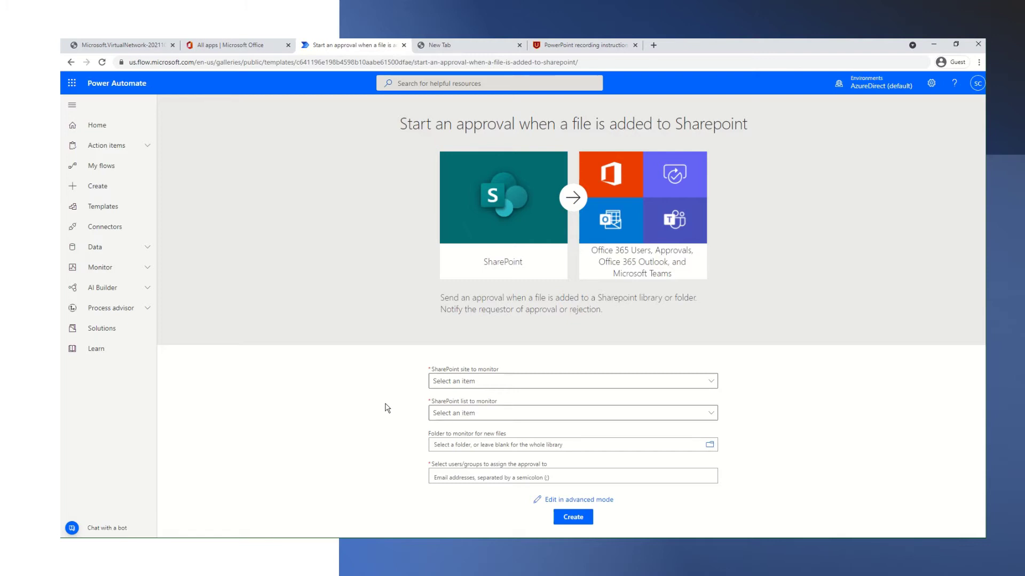
Set the SharePoint site to monitor to Sales Teams and the list to monitor to Documents.
click(713, 383)
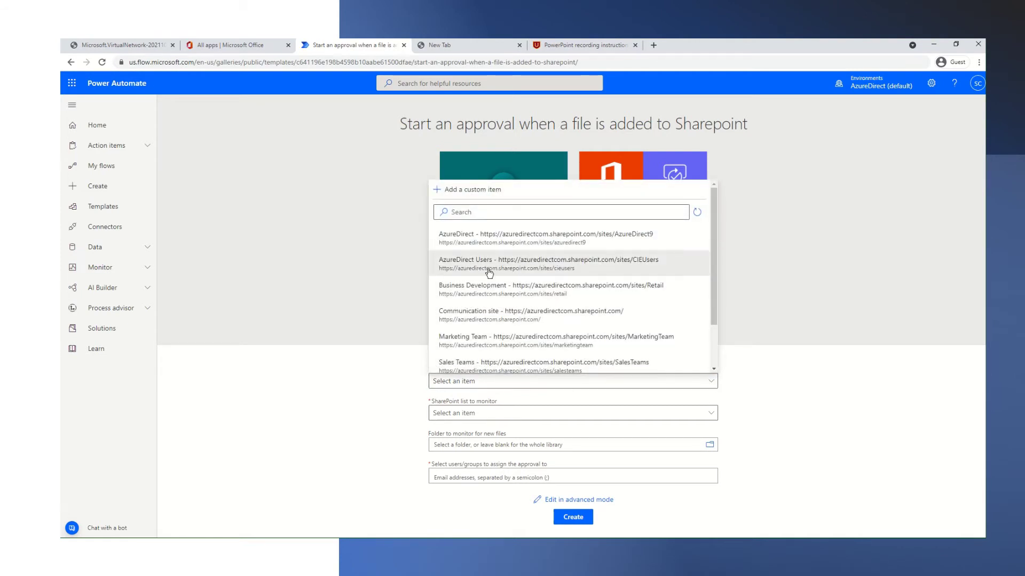
scroll(511, 320, down, 1)
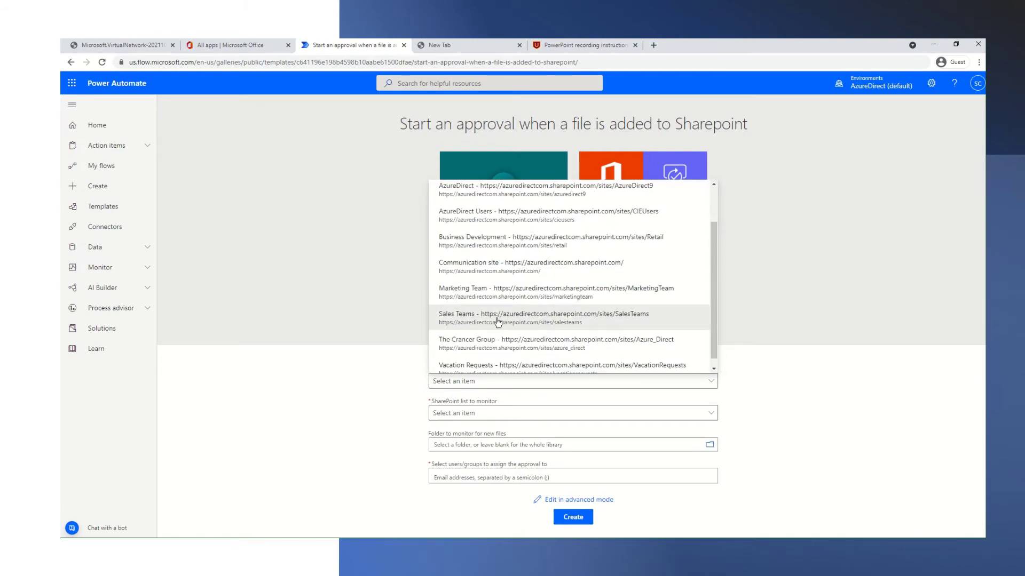
click(498, 322)
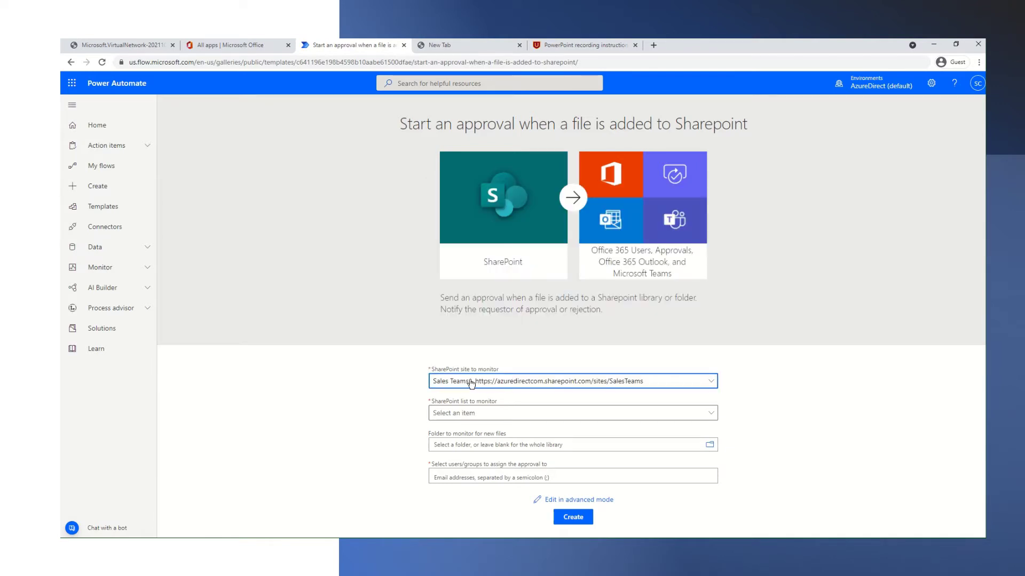
click(714, 416)
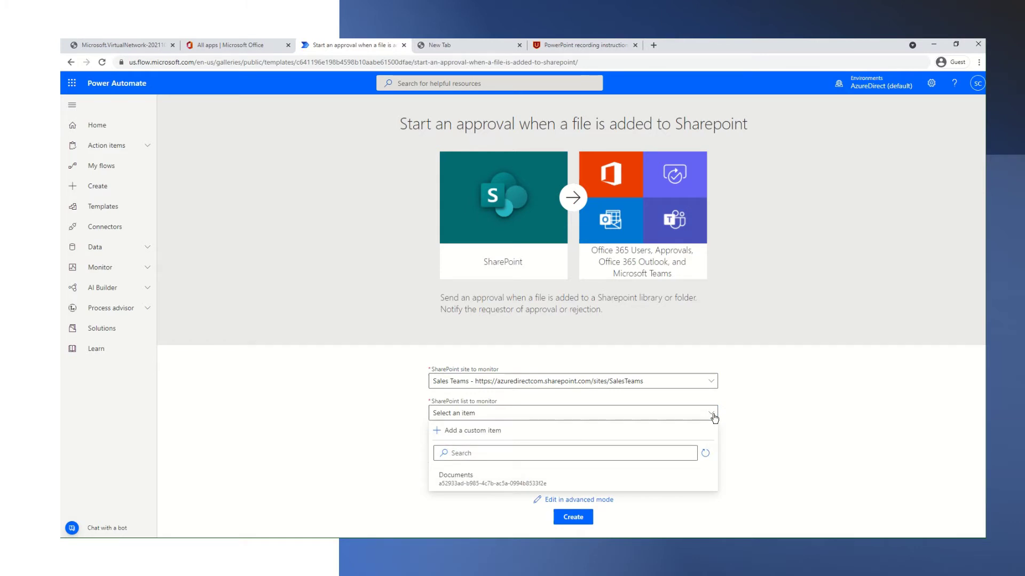
click(468, 483)
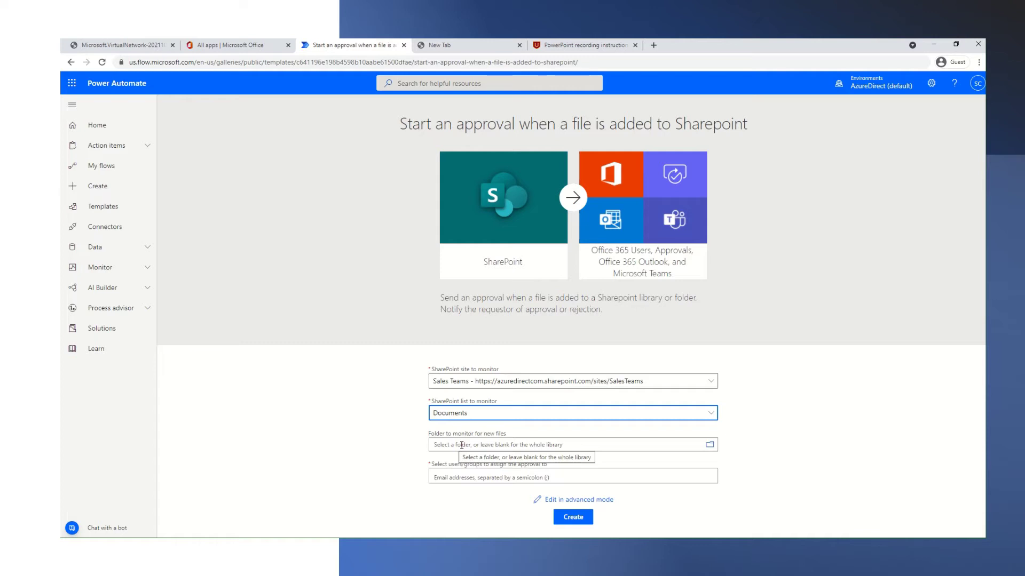
Assign the approval to the "info" account and CIE2, and create the flow.
click(445, 477)
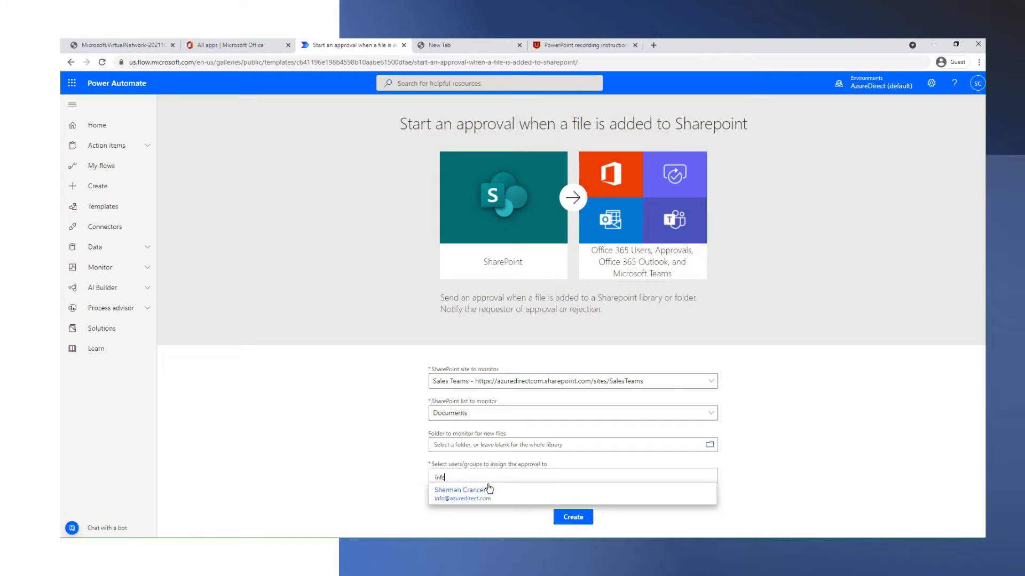
click(454, 503)
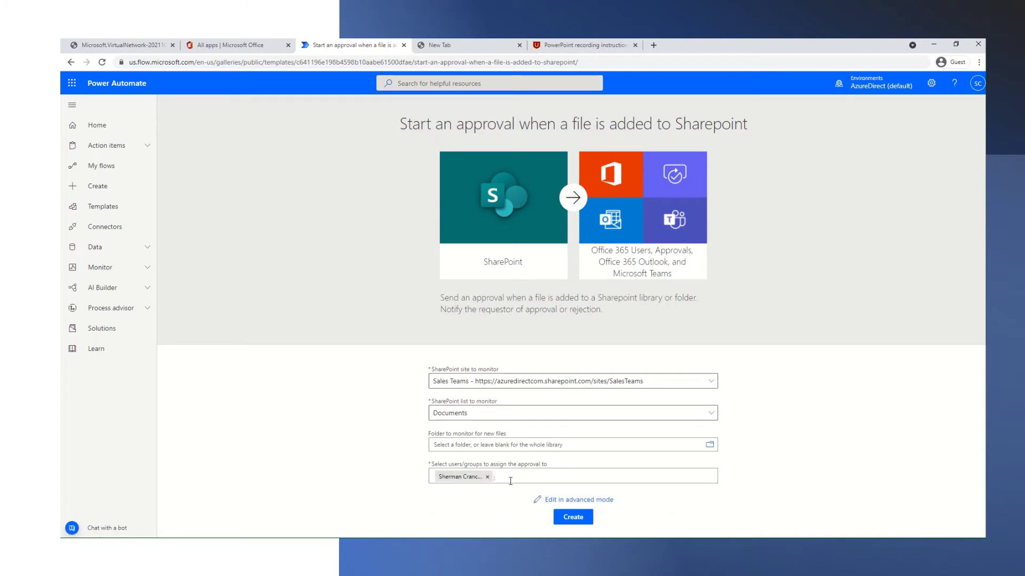
text(cie2)
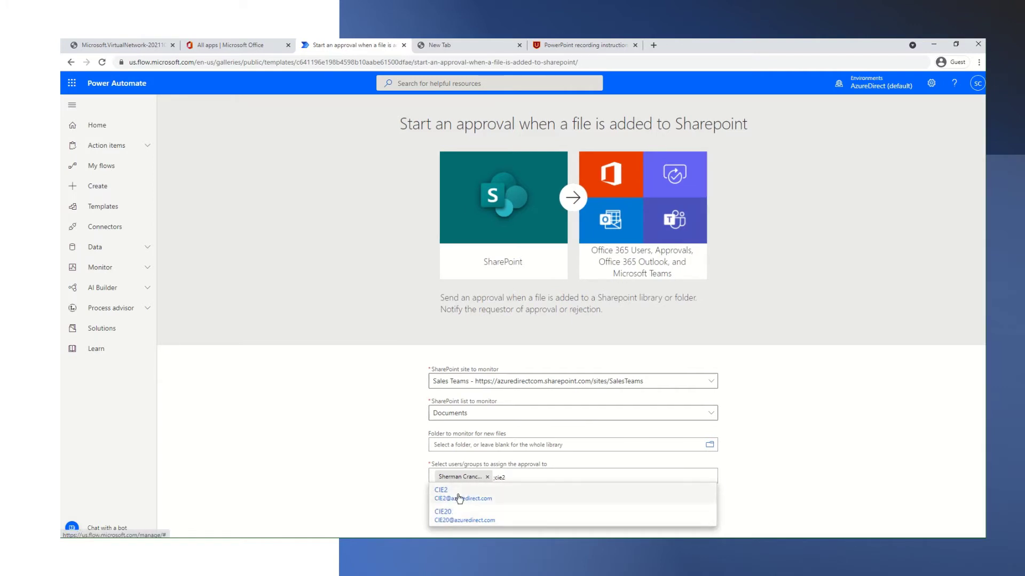
click(458, 497)
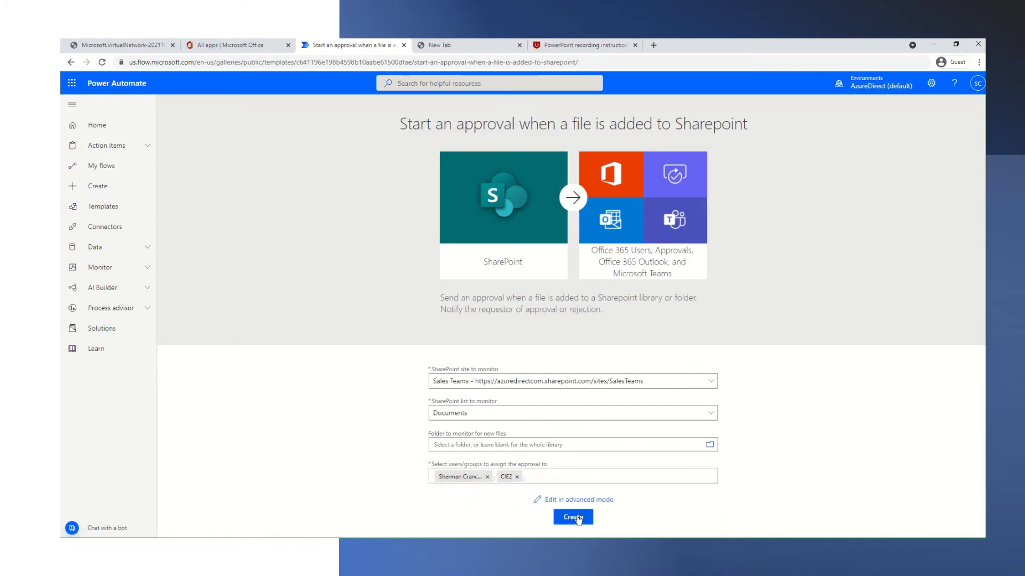
click(575, 519)
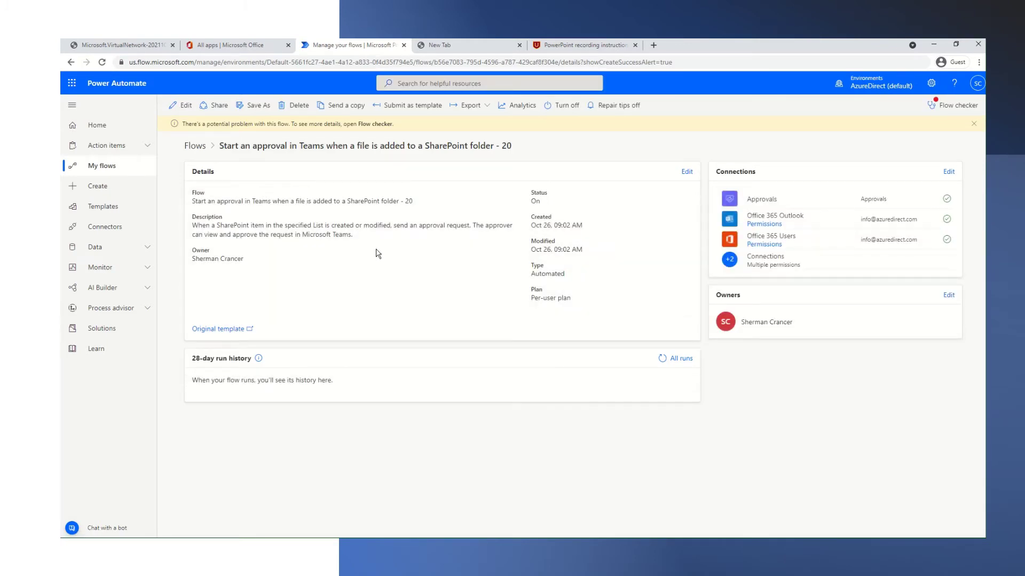
Examine the details of the trigger warning in the flow checker and close the checker.
click(948, 108)
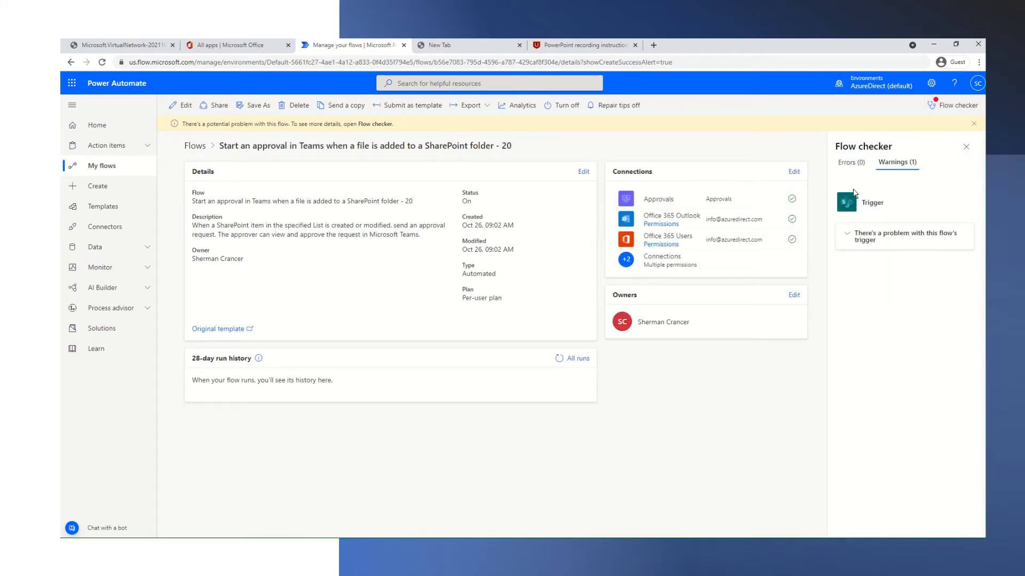
click(864, 241)
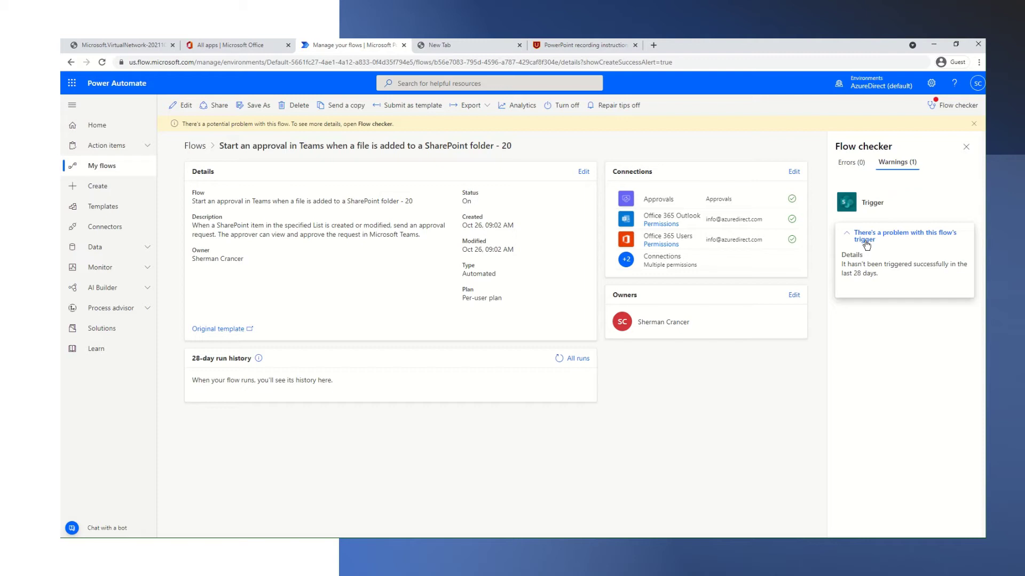
click(966, 147)
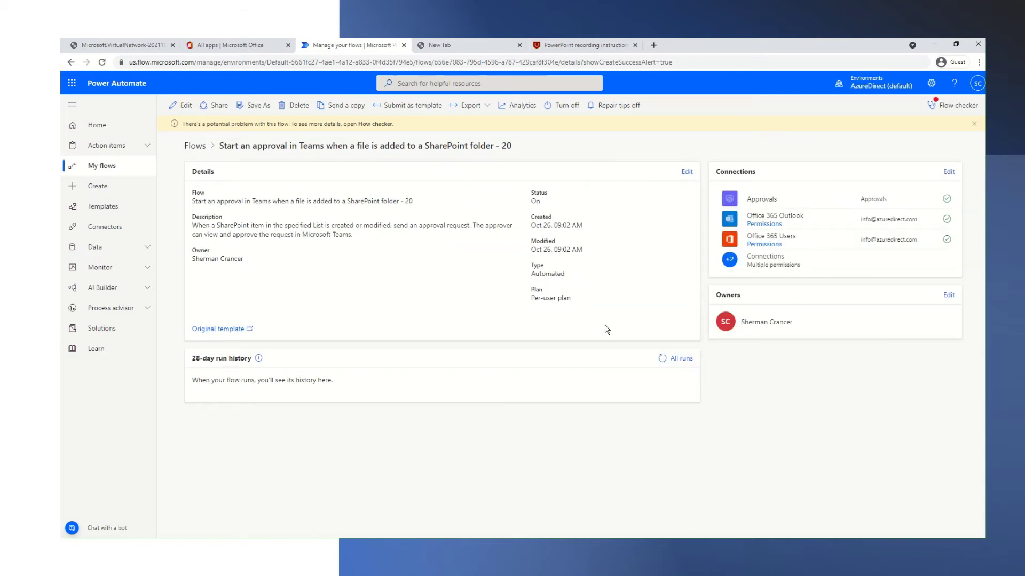
Edit the flow and add the Mail action "Send an email notification (V3)" after the Condition step.
click(184, 108)
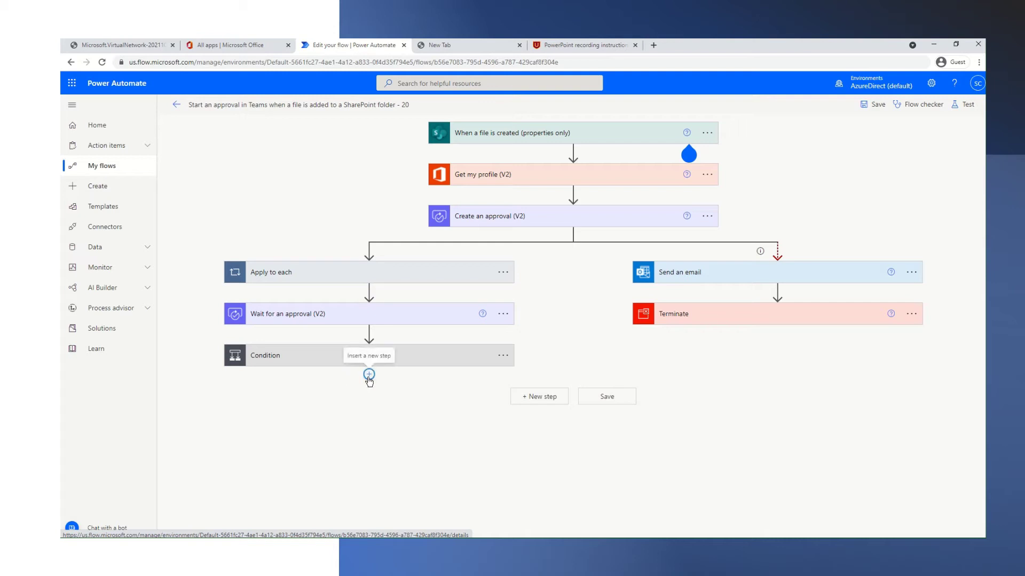
click(368, 374)
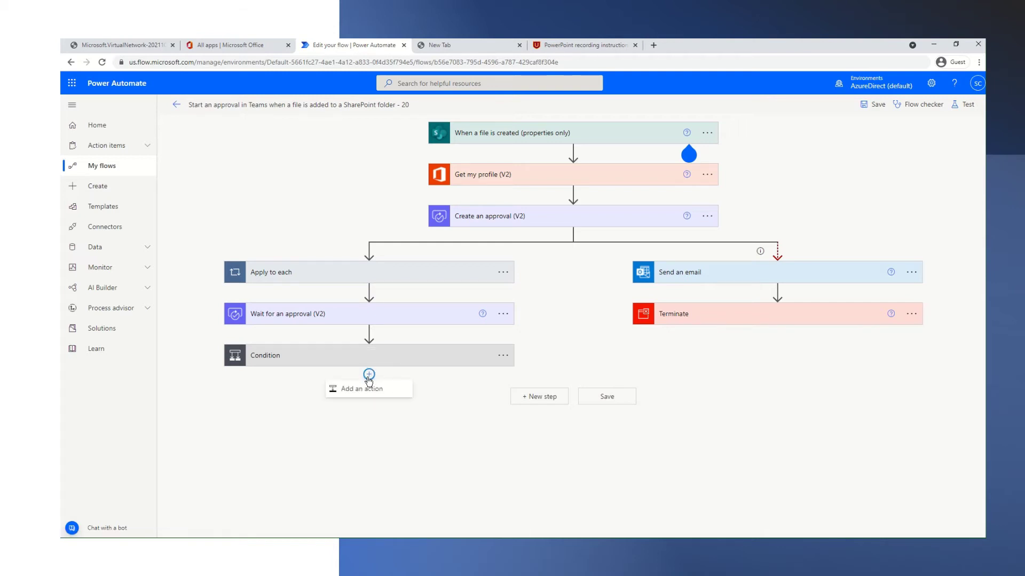
click(367, 389)
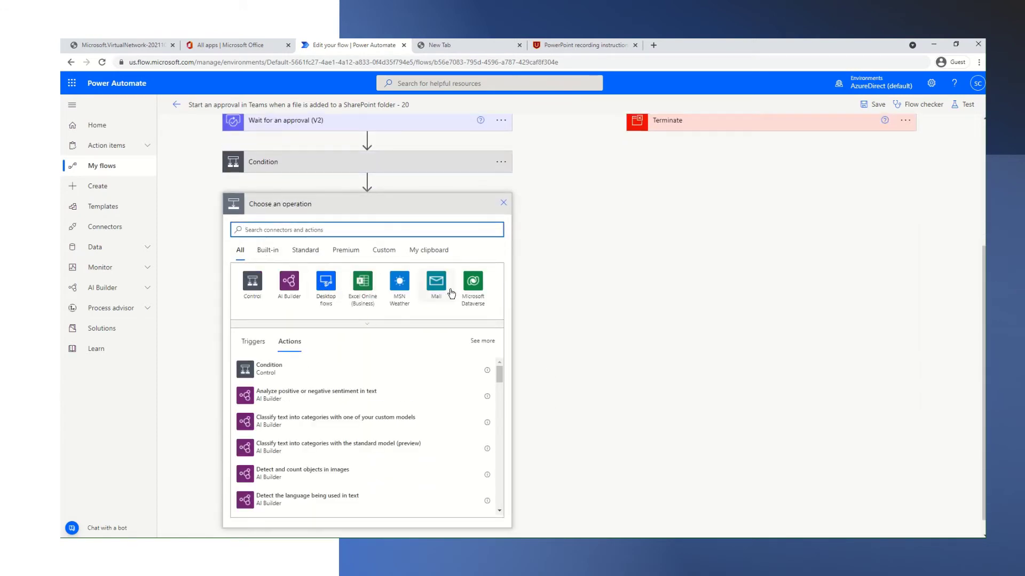
click(442, 287)
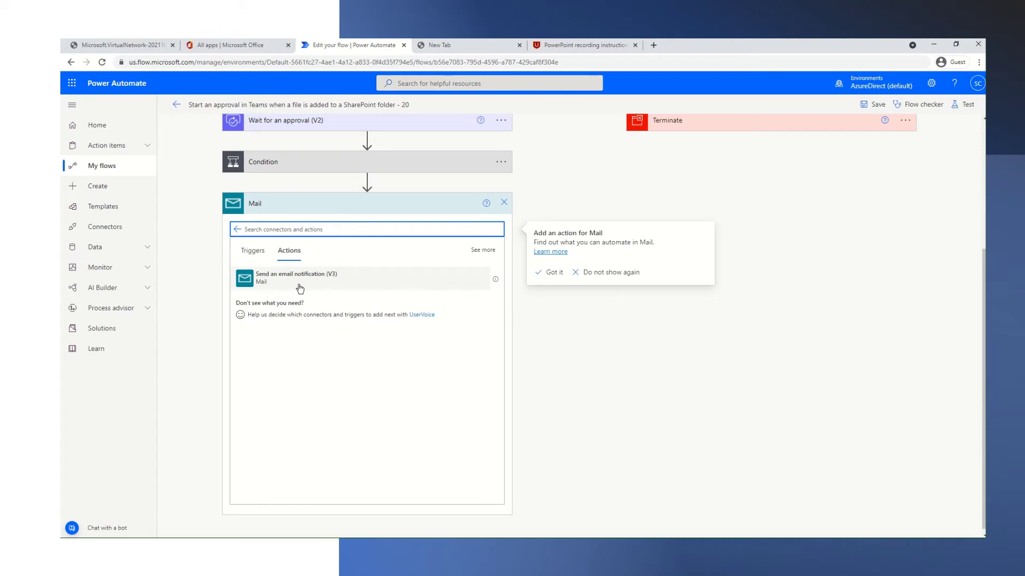
click(300, 289)
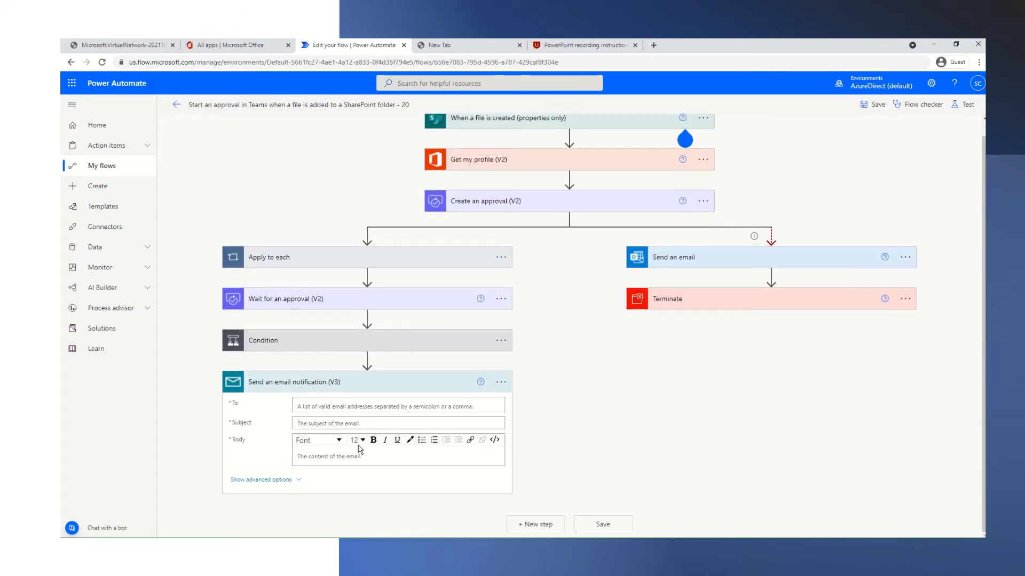
Address the email notification to the "info" account with the subject "Test Email Notification that someone triggerd the flow".
click(340, 404)
text(info)
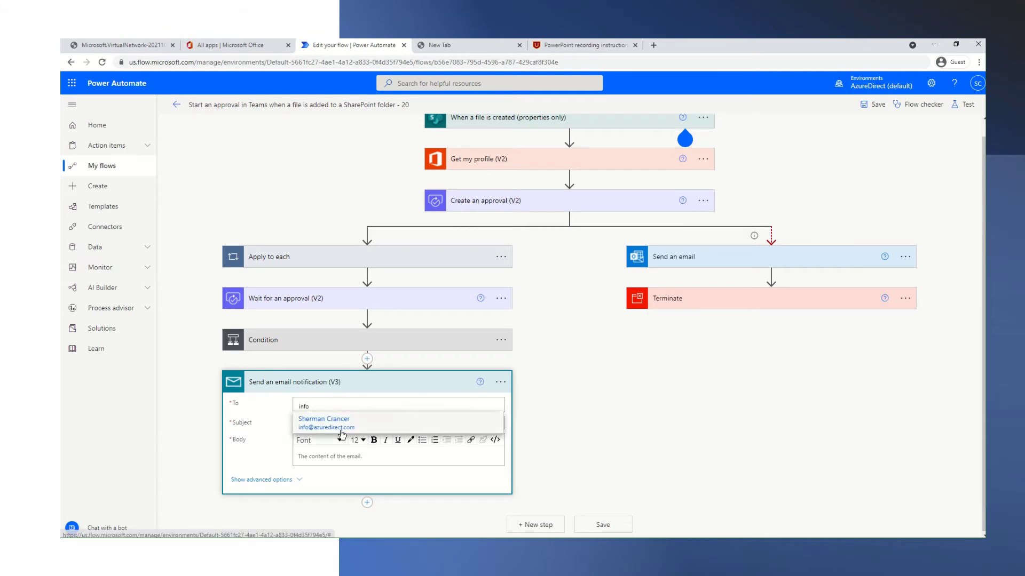
click(342, 424)
click(314, 433)
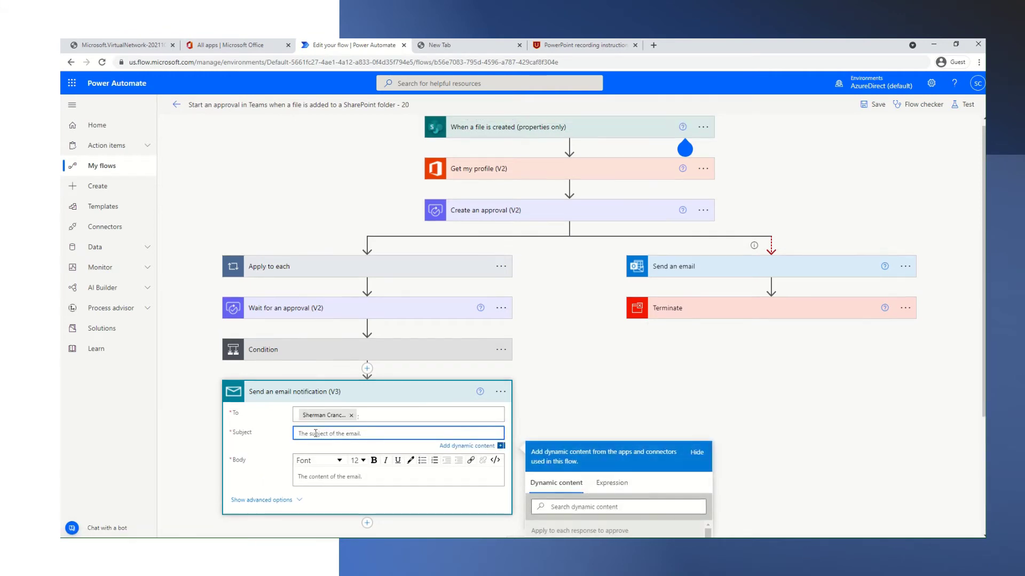
text(Test Email)
key(BackSpace)
text(d the flow)
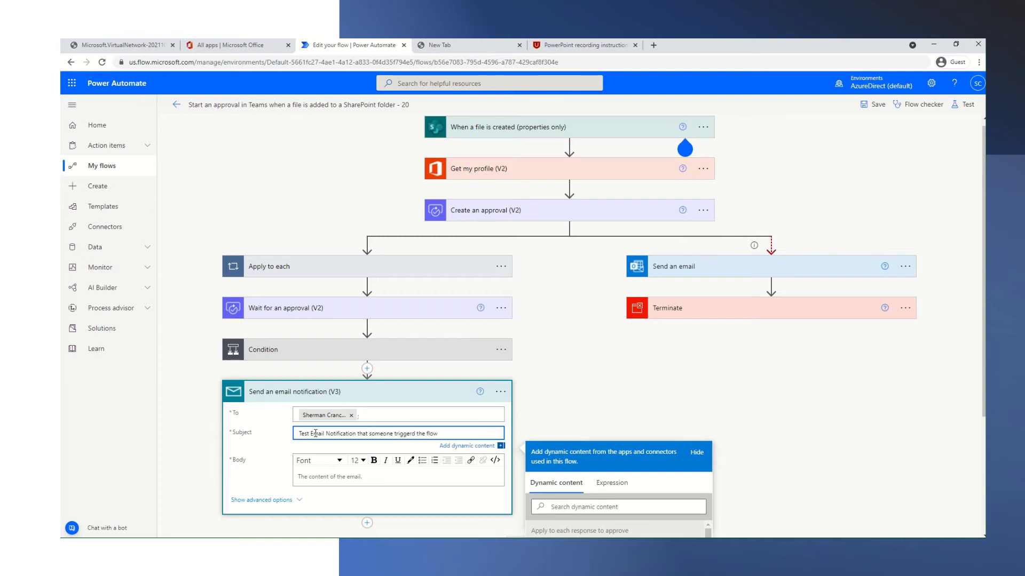
Set the notification's body to "Disregard the message" and save the flow.
click(310, 474)
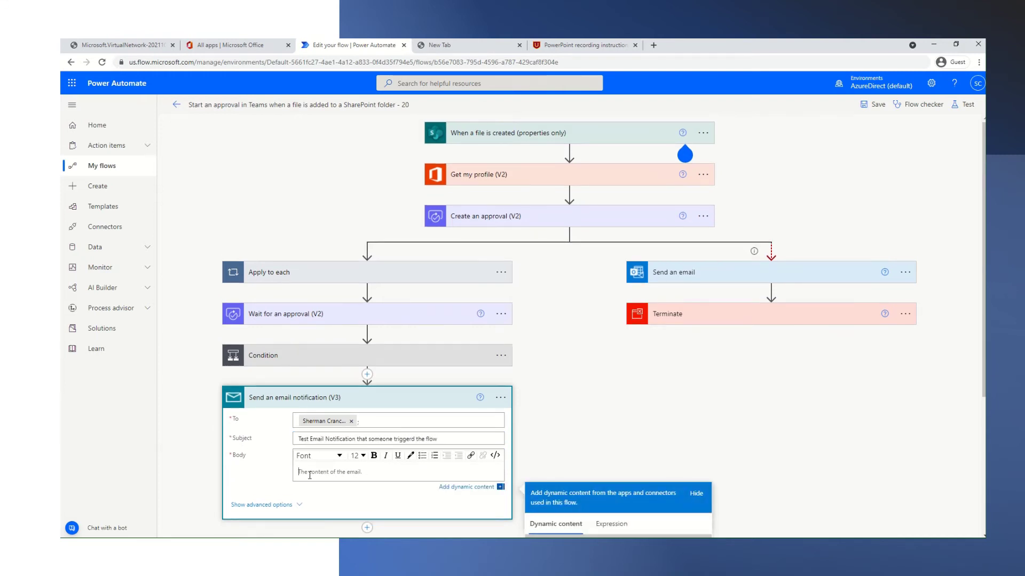
text(Disregard the message)
click(569, 415)
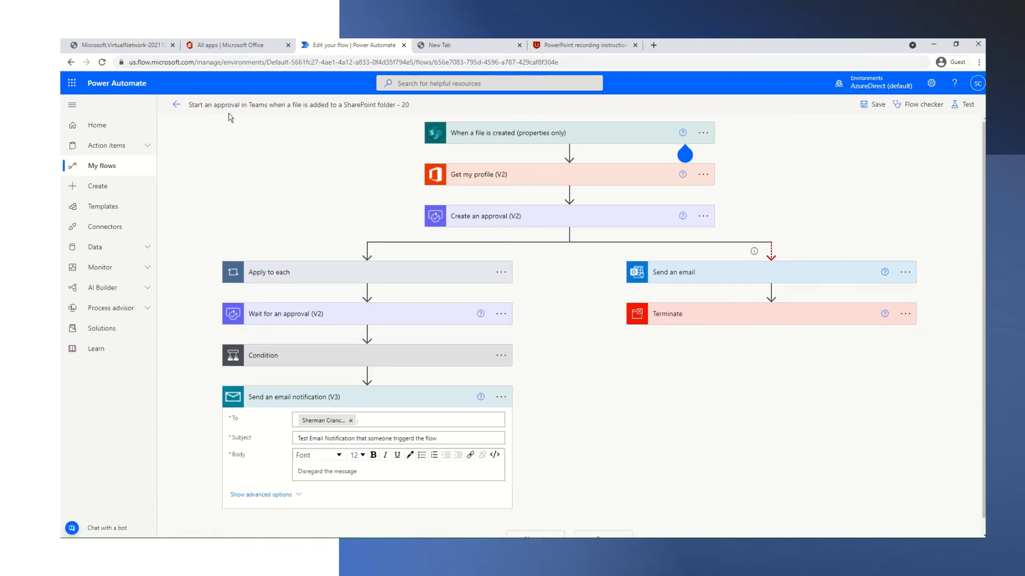
click(875, 105)
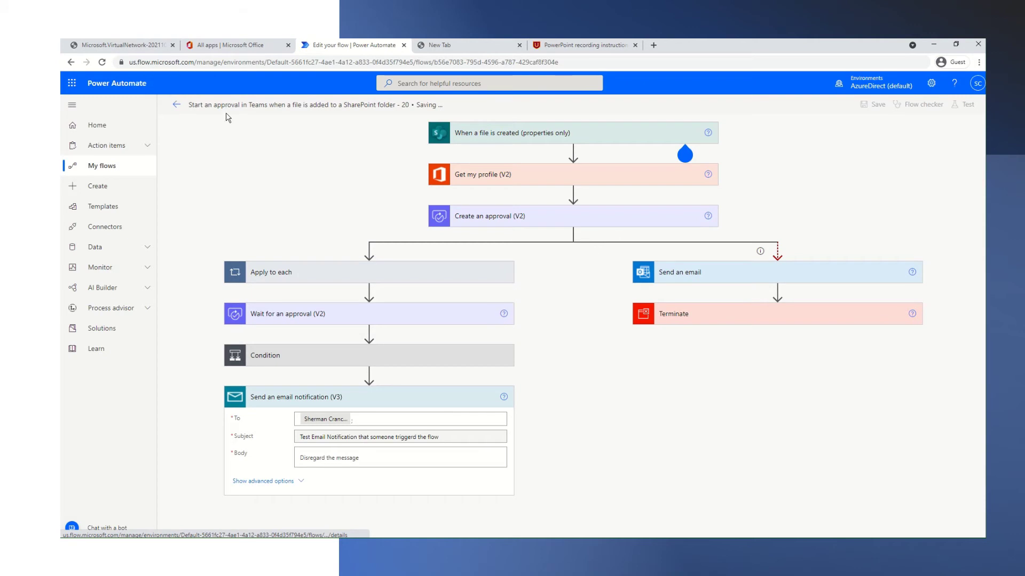
Switch to SharePoint from the Office 365 apps page and open the Documents library of the Sales Teams site.
click(233, 47)
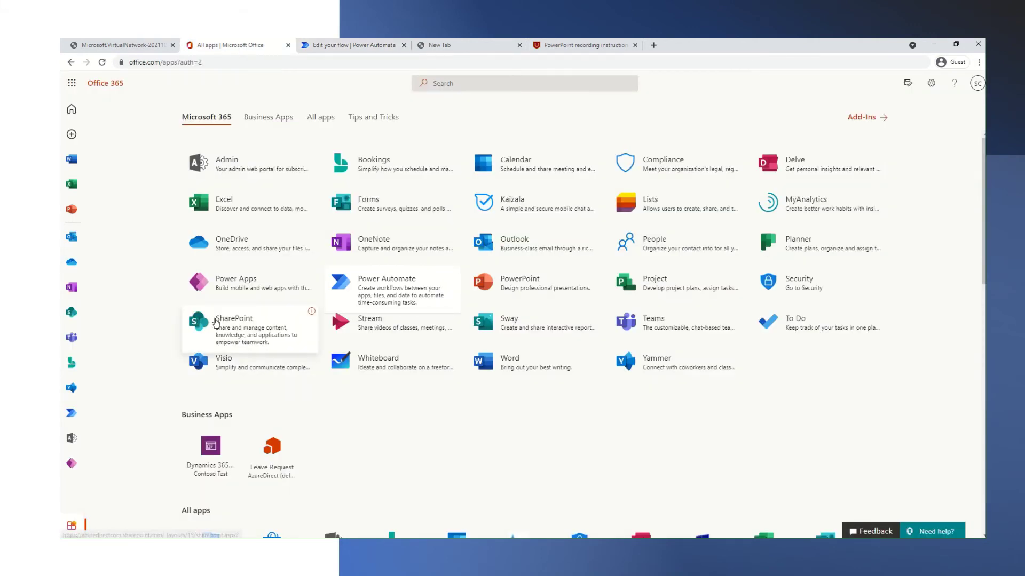
click(241, 331)
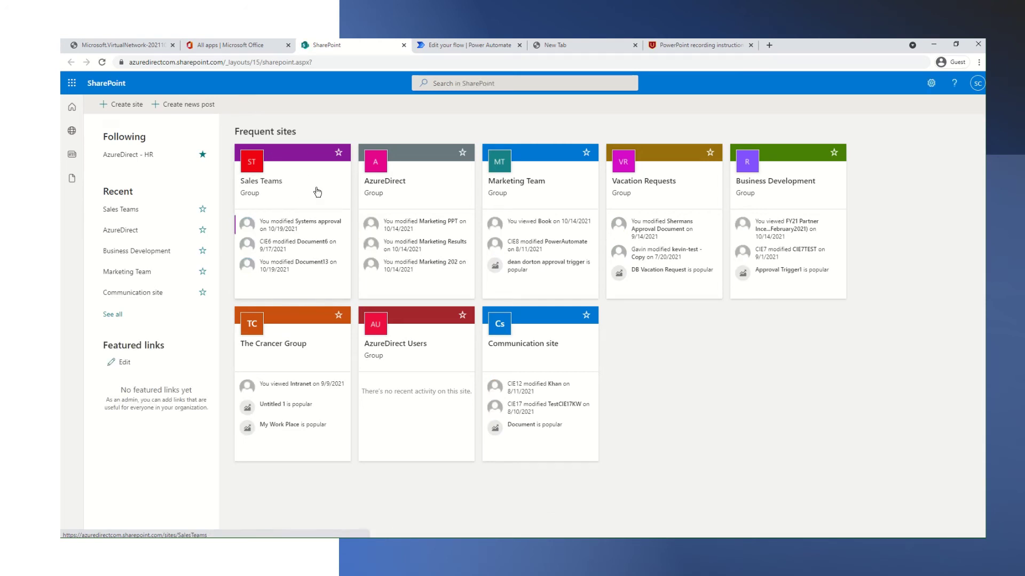
click(295, 186)
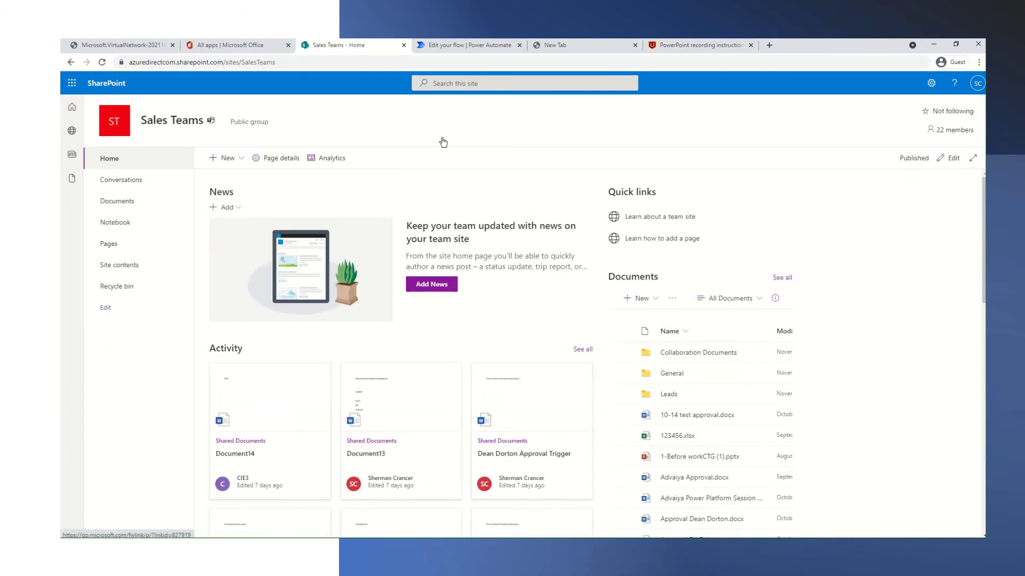
click(111, 205)
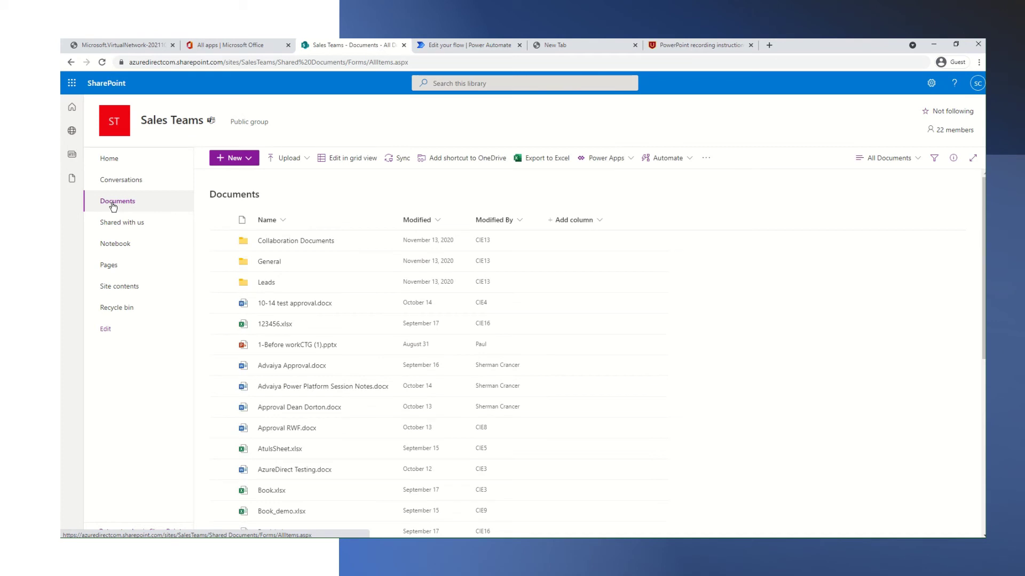
Create a new Word document in the library and enter the text "Test RSG Power Platform Triger".
click(254, 160)
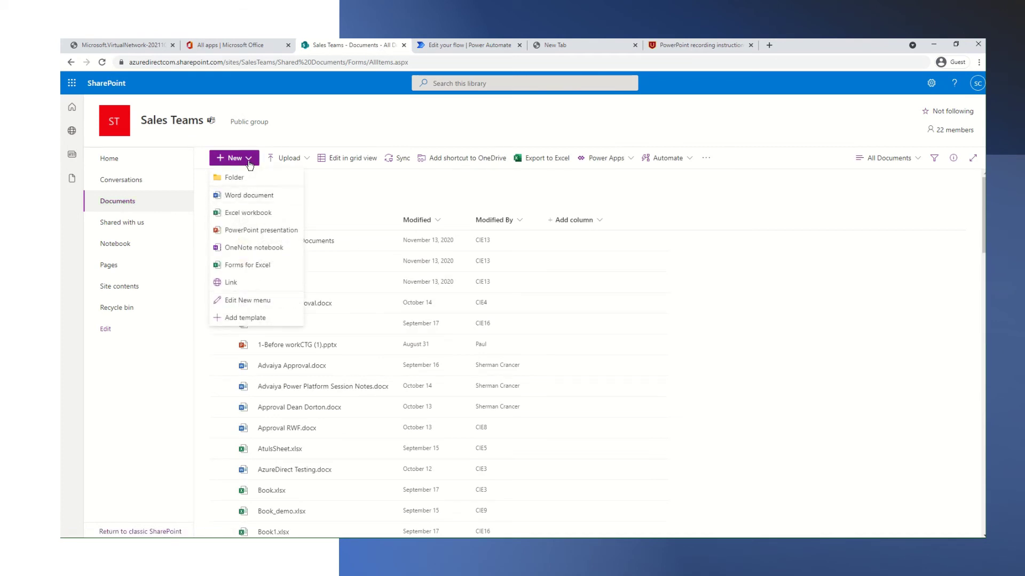
click(246, 197)
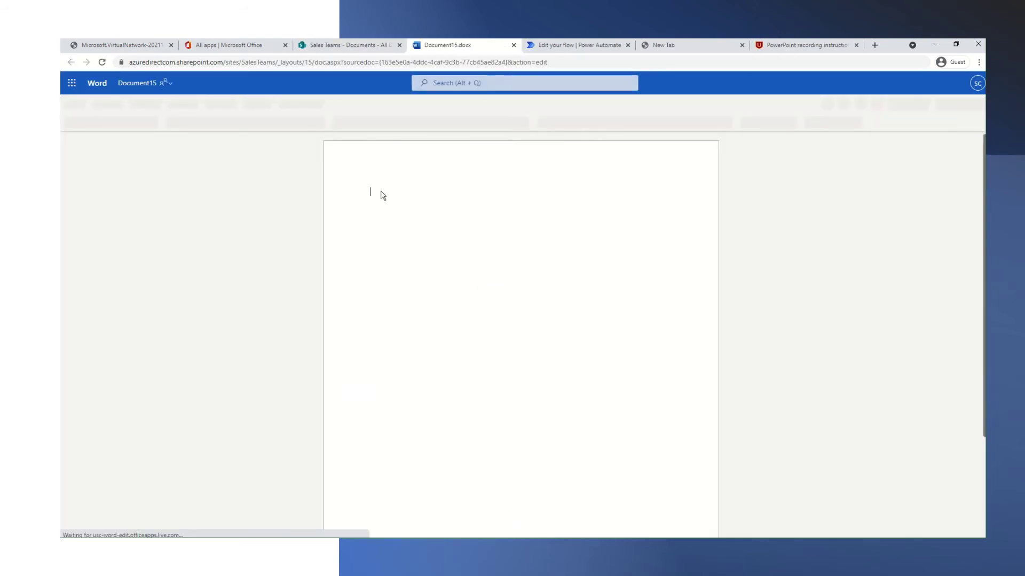
text(Test RSG Power Platform  Triger)
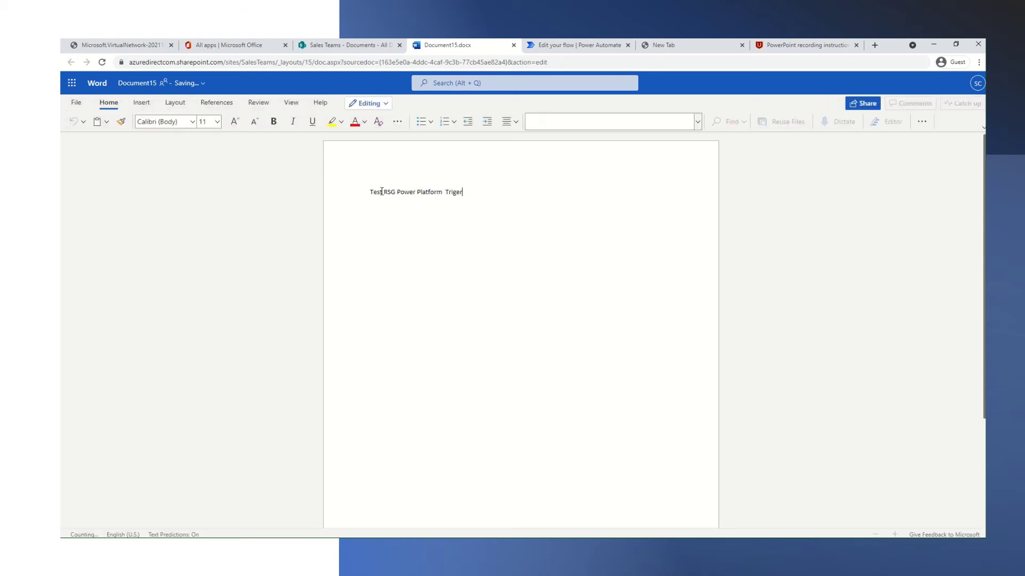
Complete the document's heading as "Test RSG Power Platform Trigger Event" and add the lines 1, 23, 3, 4, 54, 56 and 56 below it.
key(BackSpace)
key(BackSpace)
text(ger Event)
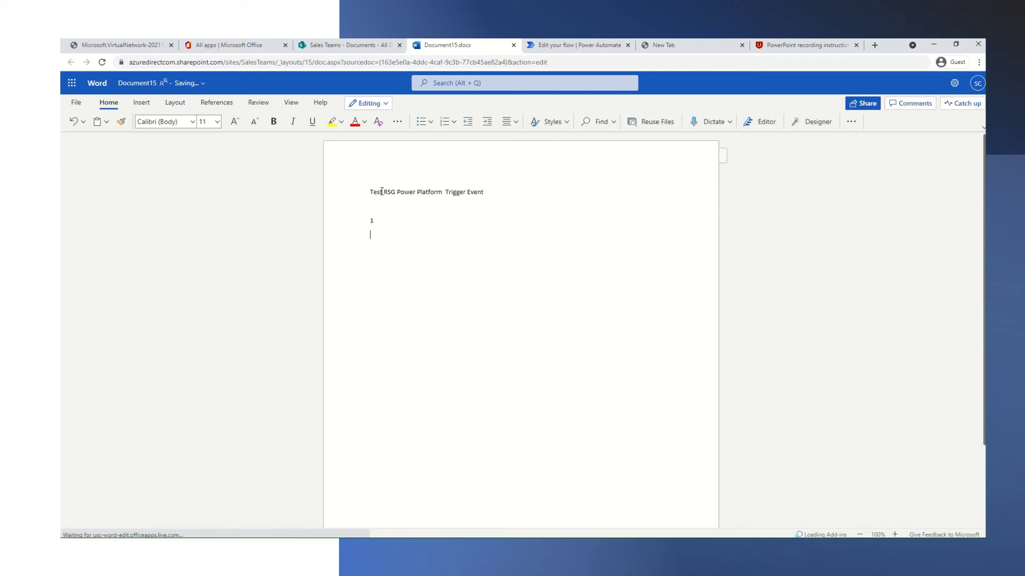
text(  1 23)
key(Return)
text(3)
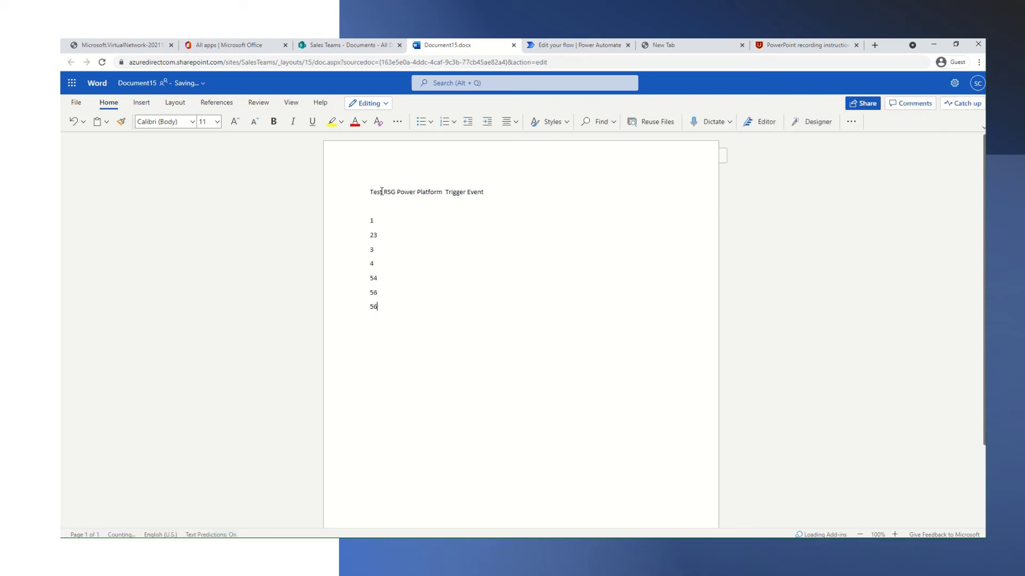
Rename the Word document as "Trigger Document for Power Automate Tutorial".
click(140, 83)
click(133, 130)
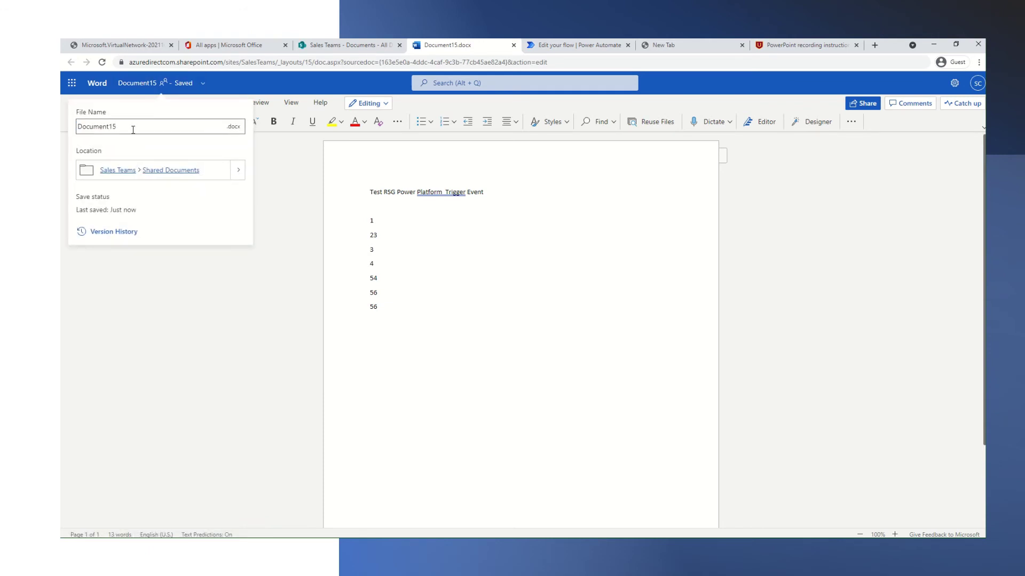
key(BackSpace)
key(BackSpace)
key(BackSpace)
key(BackSpace)
key(BackSpace)
key(BackSpace)
key(BackSpace)
key(BackSpace)
key(BackSpace)
click(289, 273)
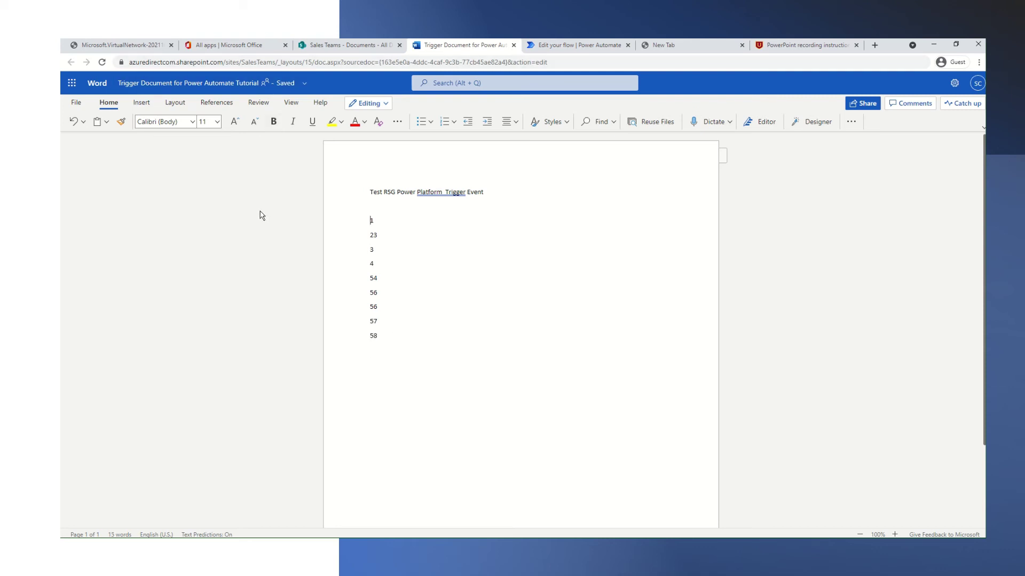
click(257, 185)
Switch to the Sales Teams Documents library in SharePoint and look for the new trigger document in the file list.
click(366, 47)
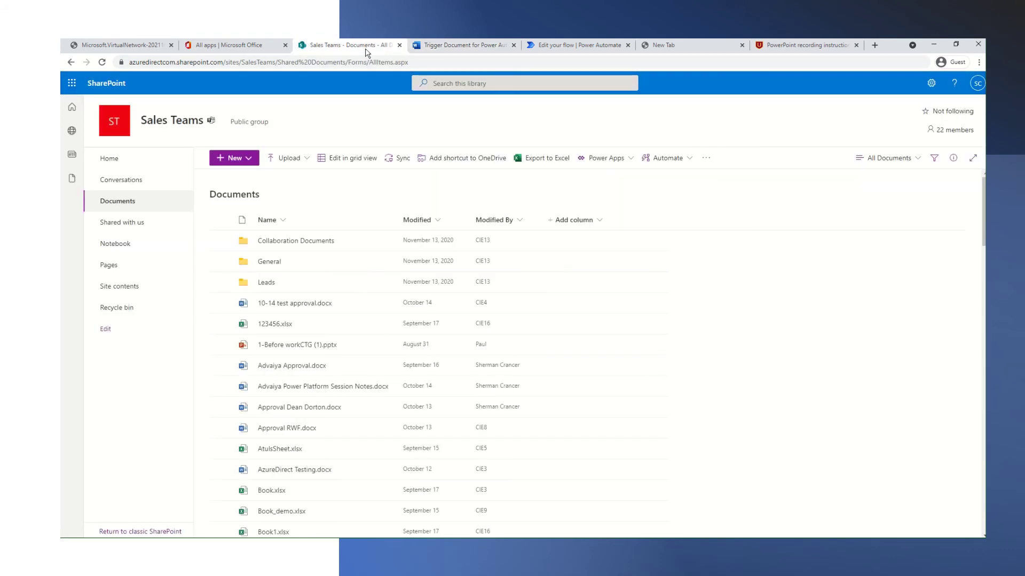
scroll(339, 433, down, 6)
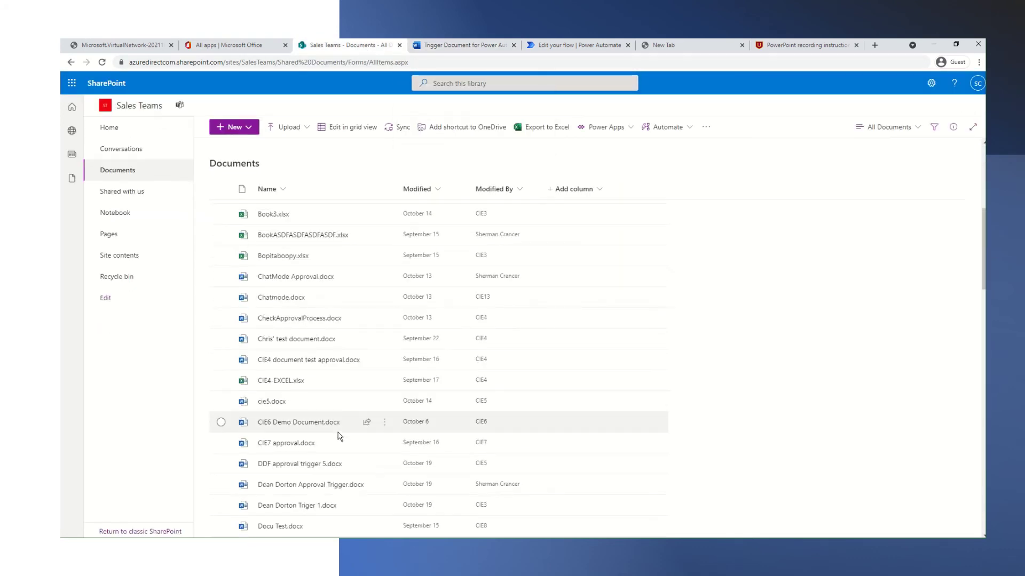
scroll(339, 436, down, 15)
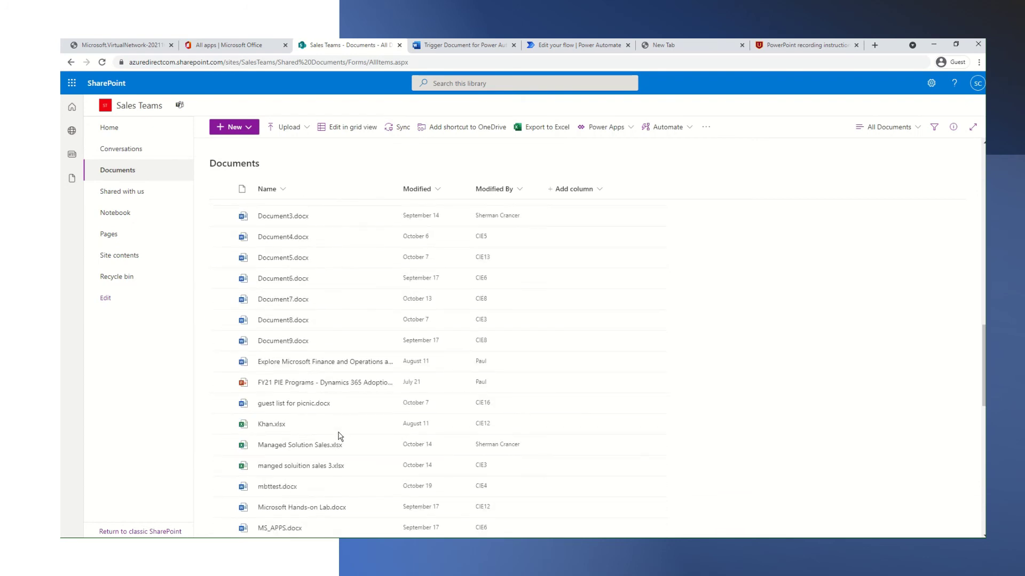
scroll(340, 435, down, 10)
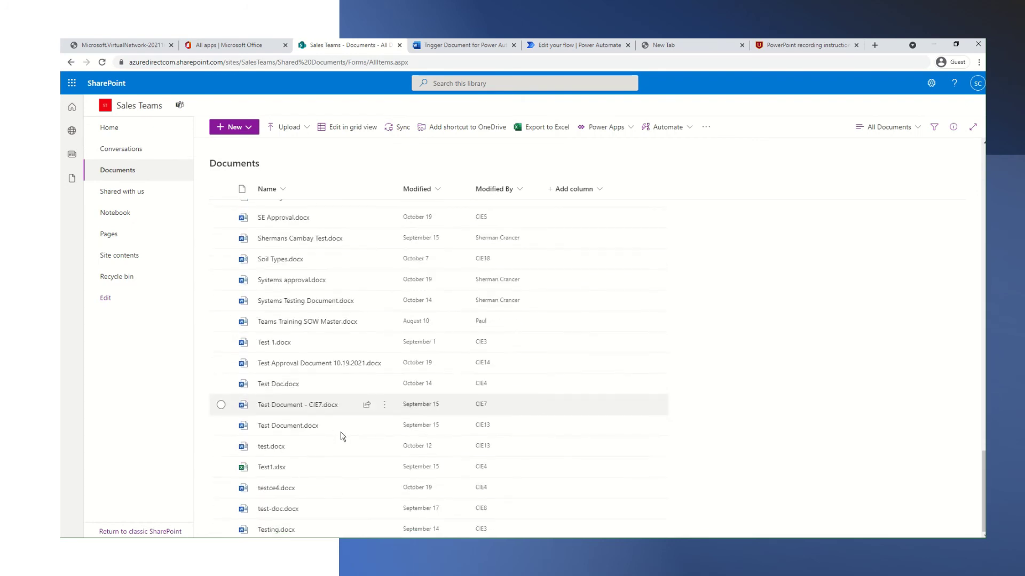
scroll(315, 373, up, 15)
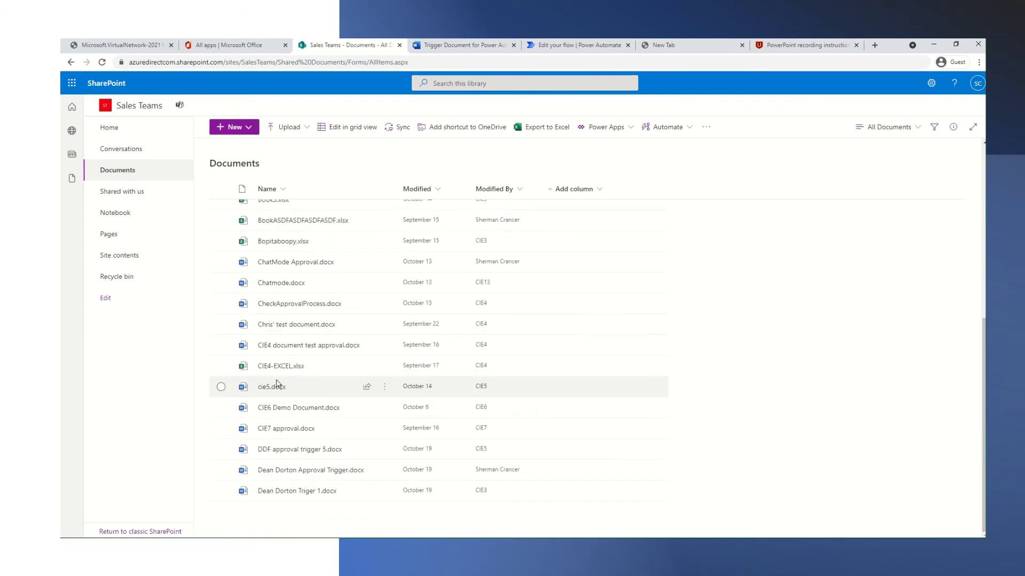
scroll(323, 406, down, 15)
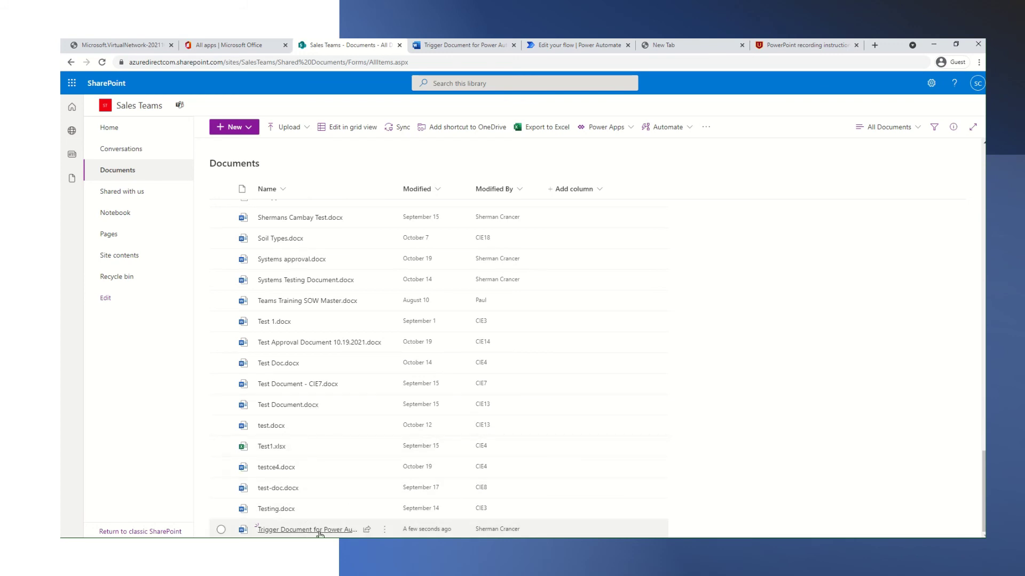
Open Outlook from the Office 365 apps page and permanently dismiss the default email handler suggestion.
click(242, 50)
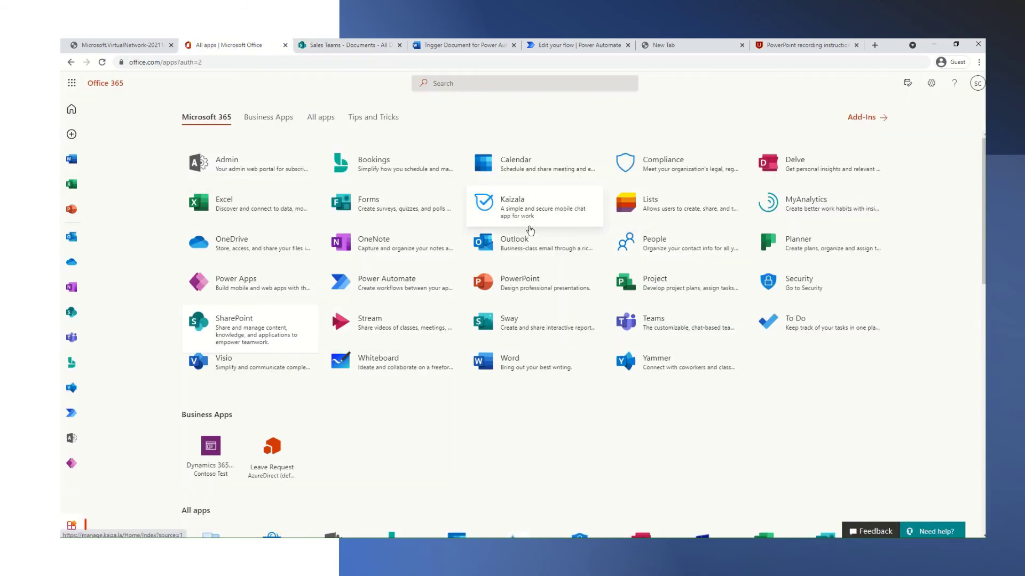
click(527, 248)
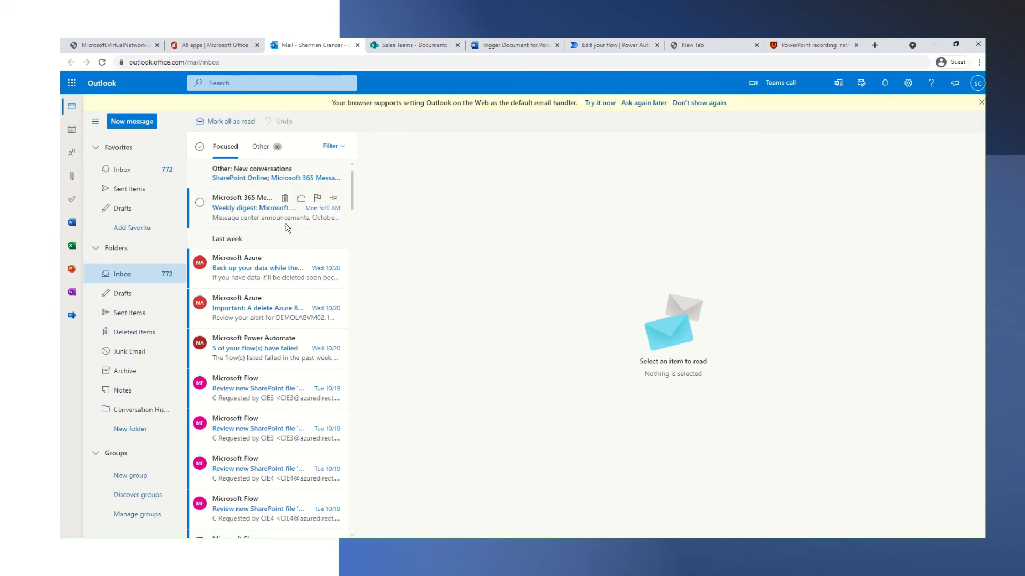
click(698, 103)
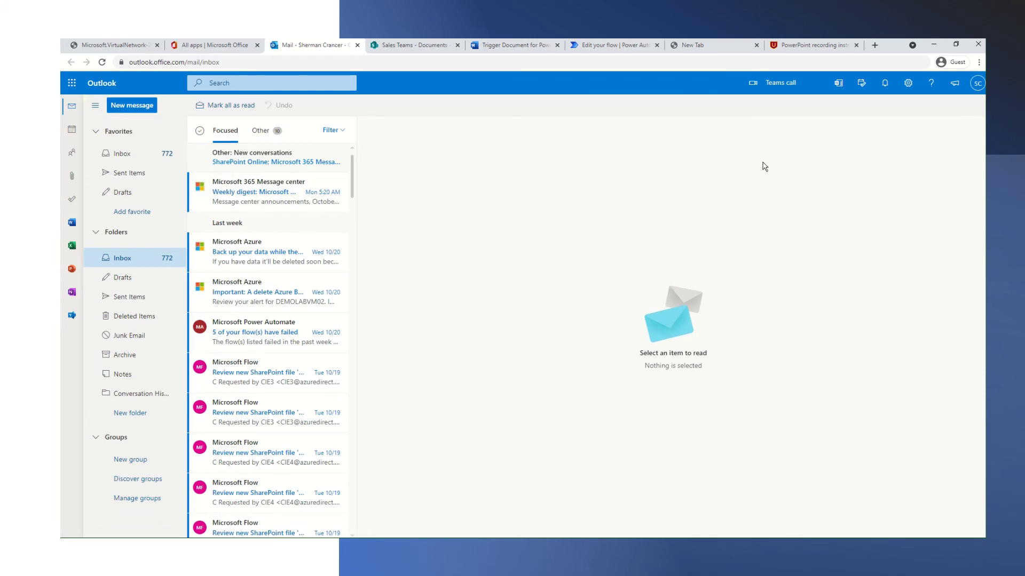
Check the Other and Focused inboxes for approval requests, viewing the Azure Backup alert and the "SE Approval.docx" review email.
click(252, 162)
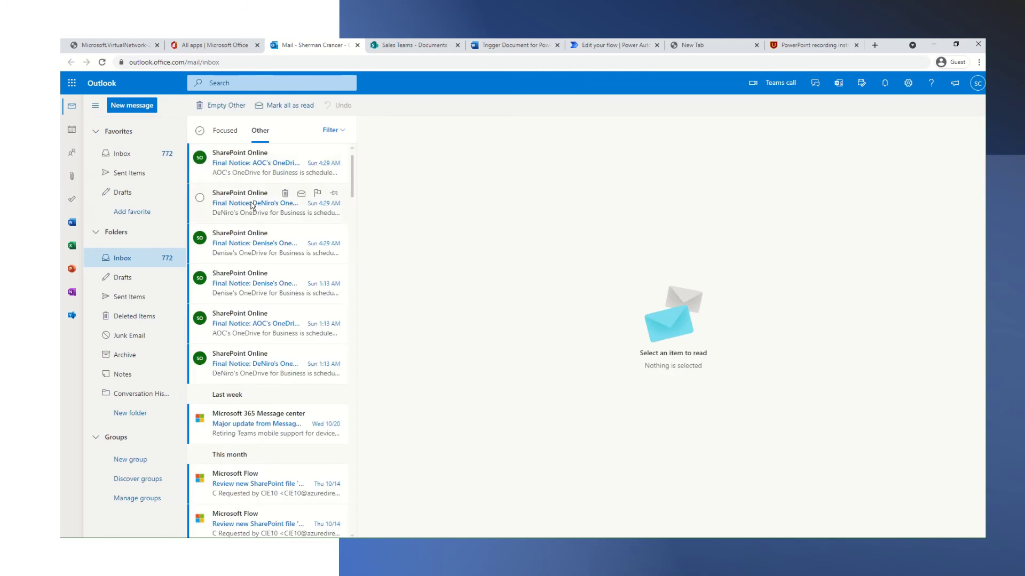
click(224, 130)
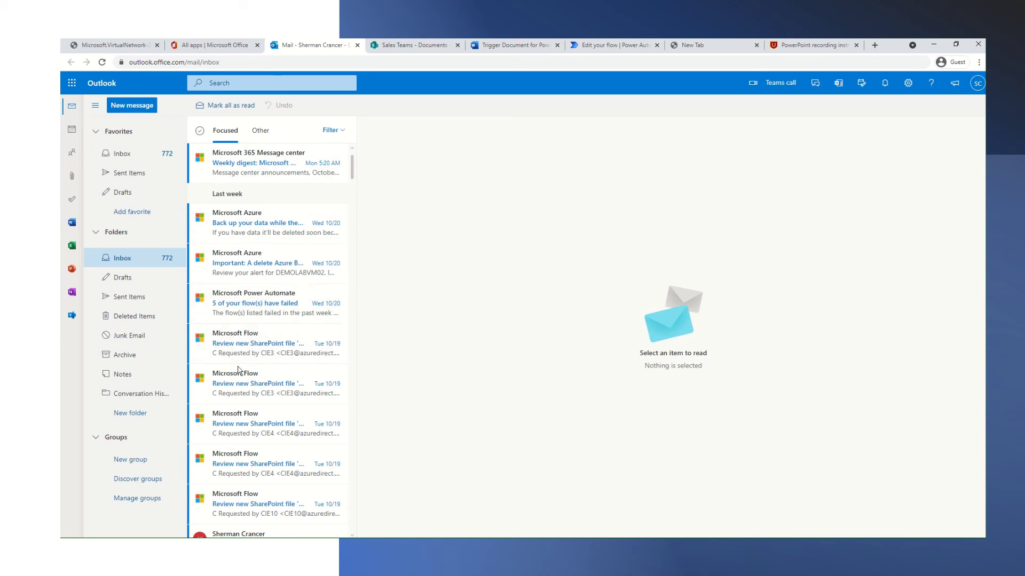
click(254, 275)
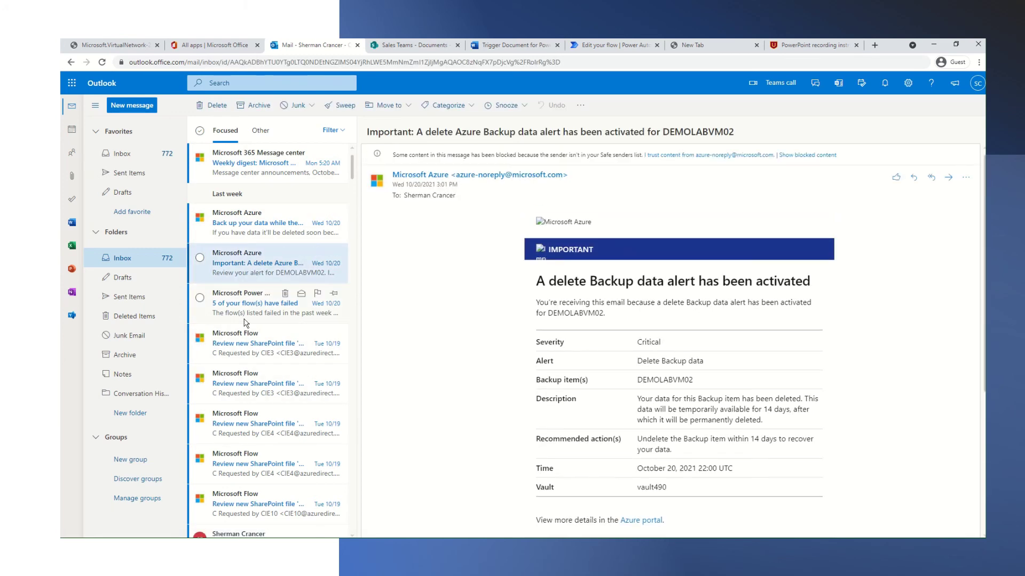
click(238, 349)
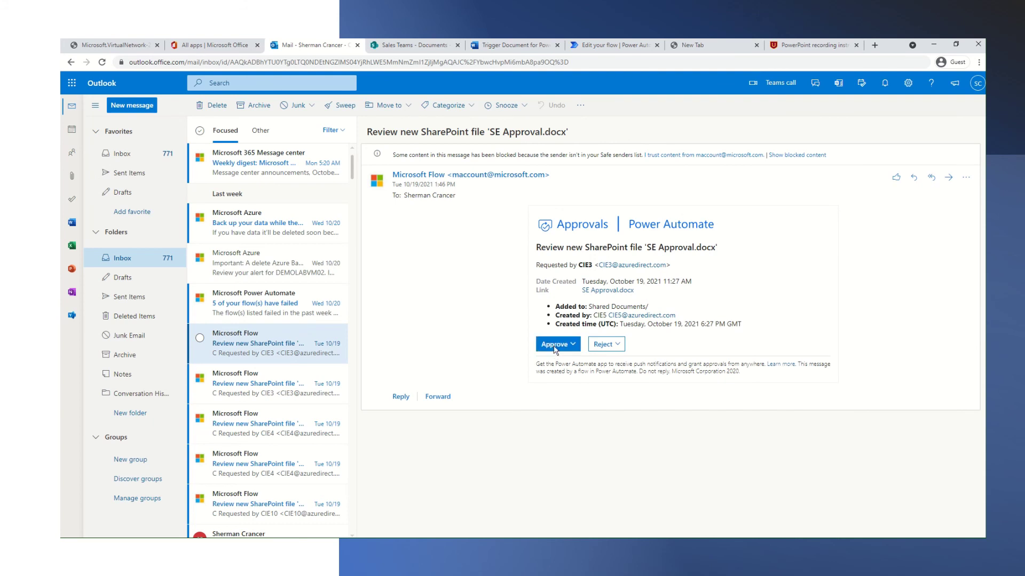
Switch to Microsoft Teams from the Office 365 apps page and approve the review request for "Trigger Document for Power Automate Tutorial.docx".
click(224, 48)
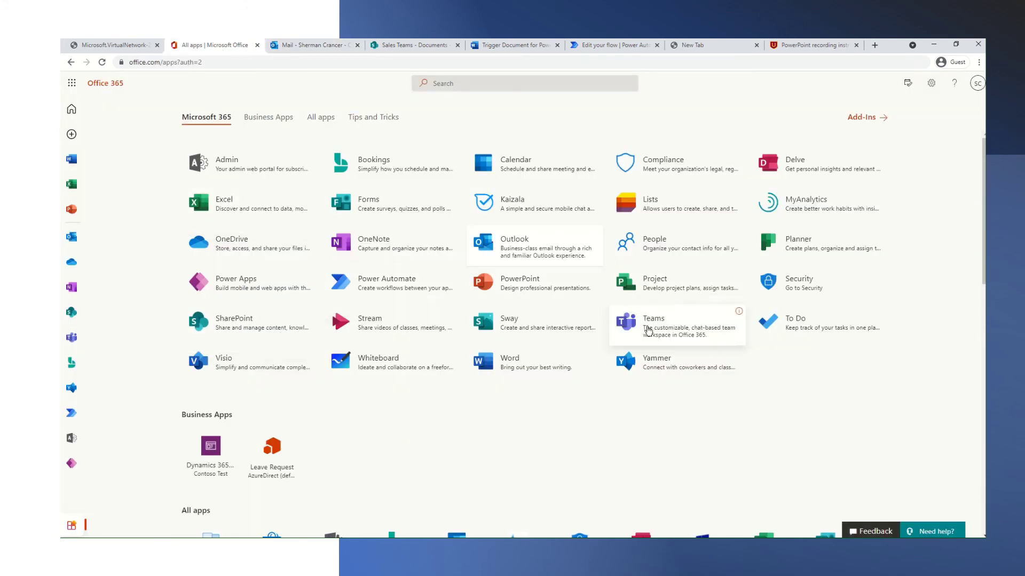
click(648, 331)
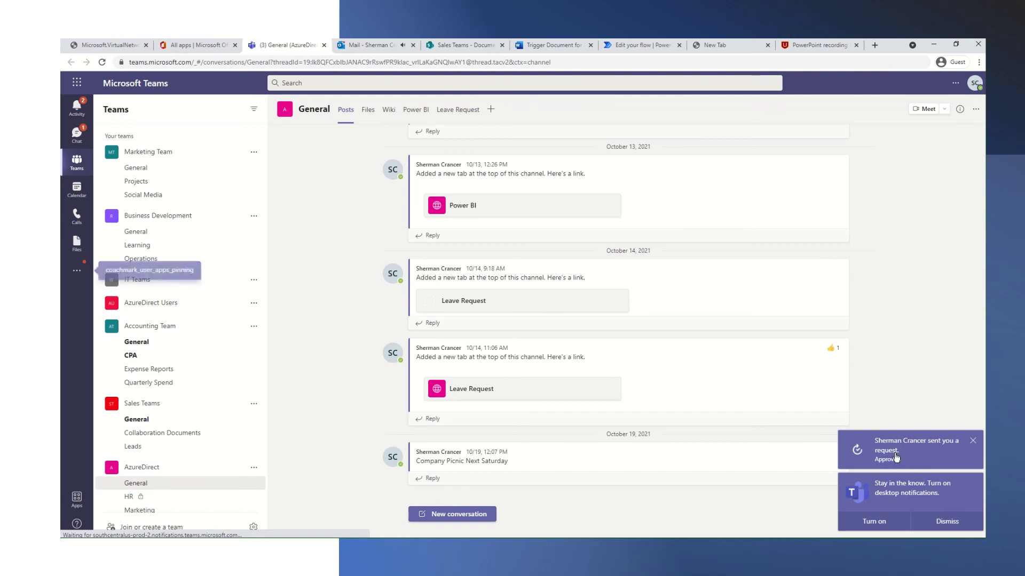
click(78, 110)
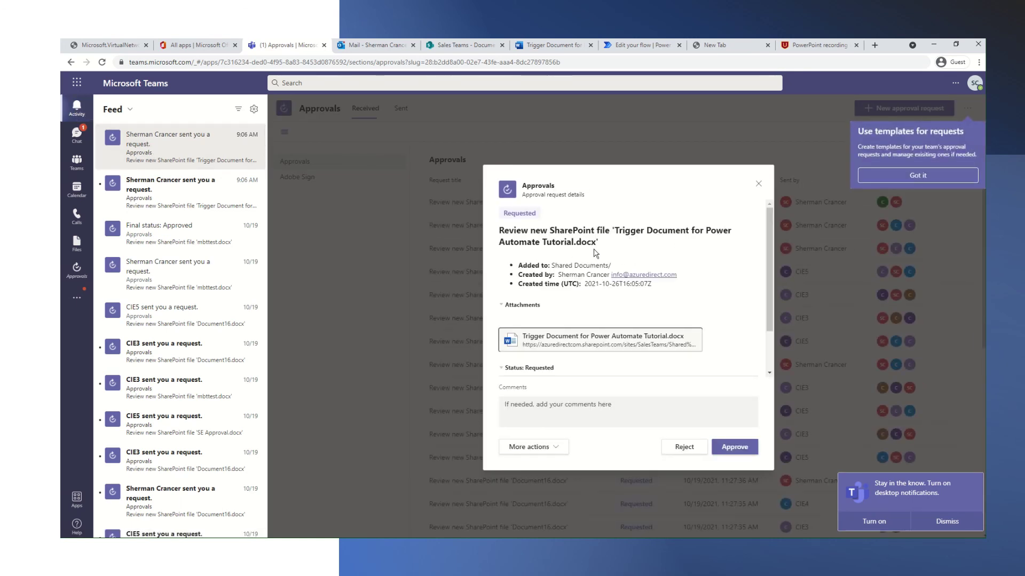
click(729, 449)
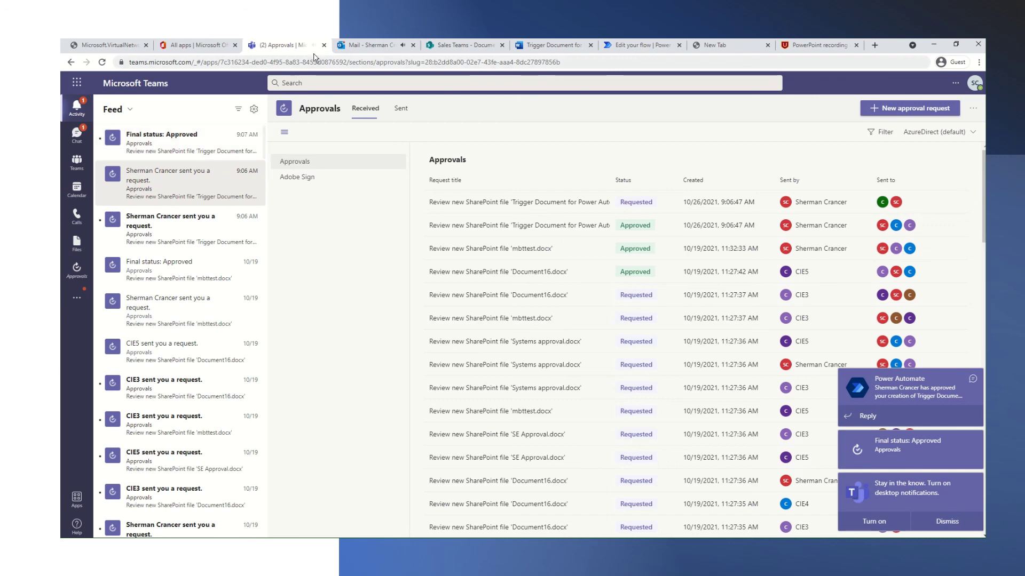
Switch back to Outlook and view both review emails for the trigger document and the "Ancillary email notice" message.
click(370, 46)
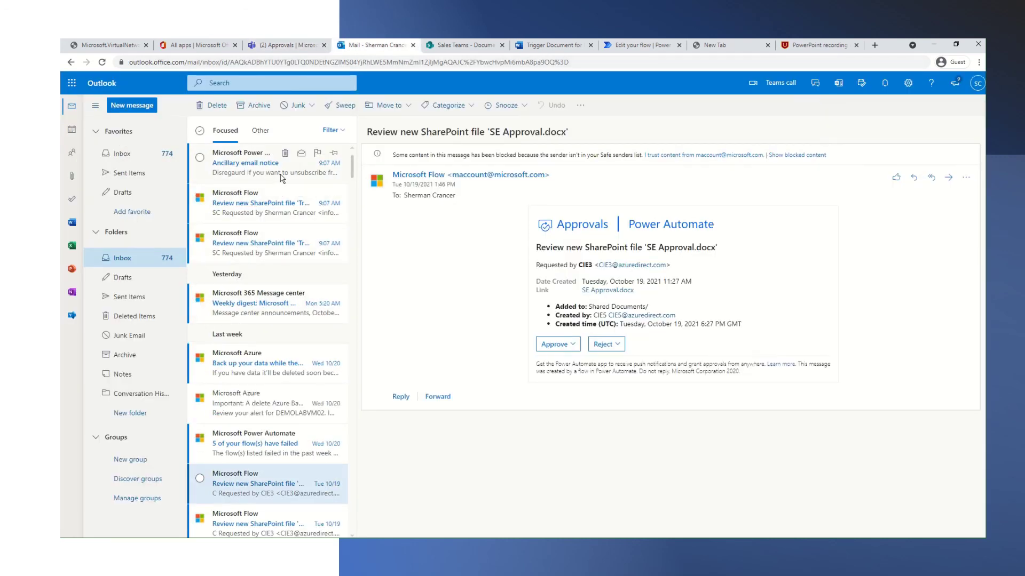
click(255, 248)
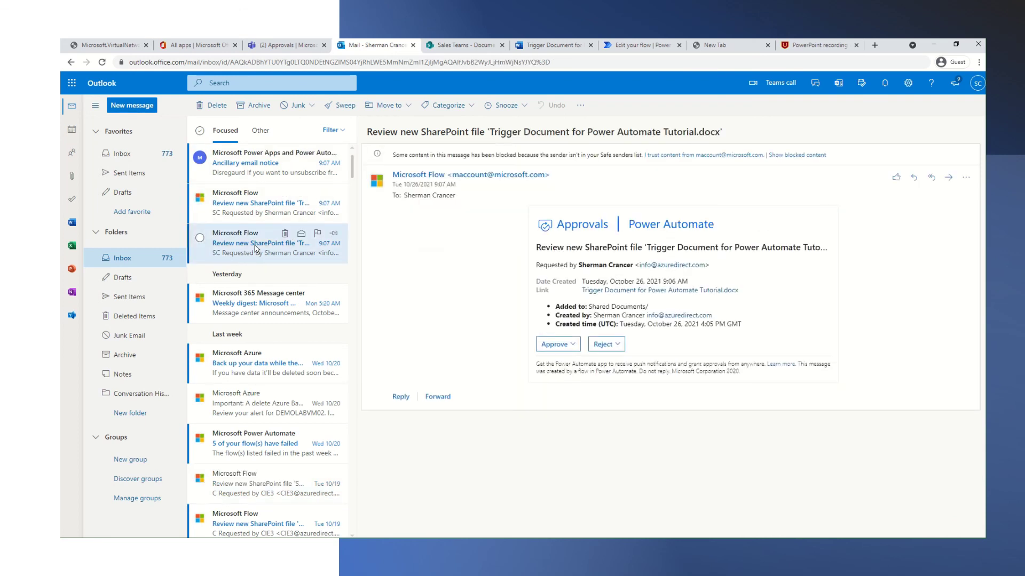
click(240, 211)
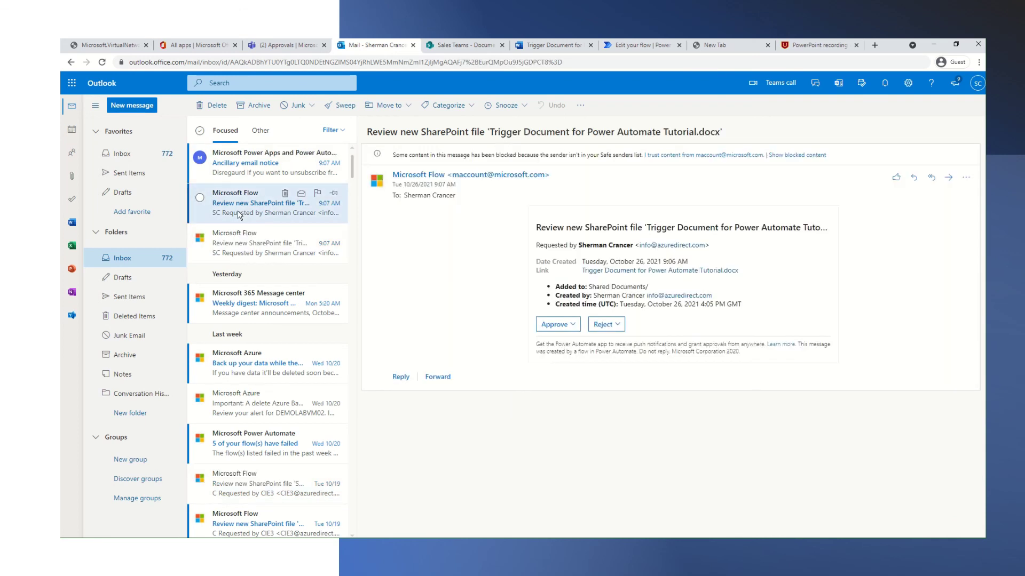
click(252, 165)
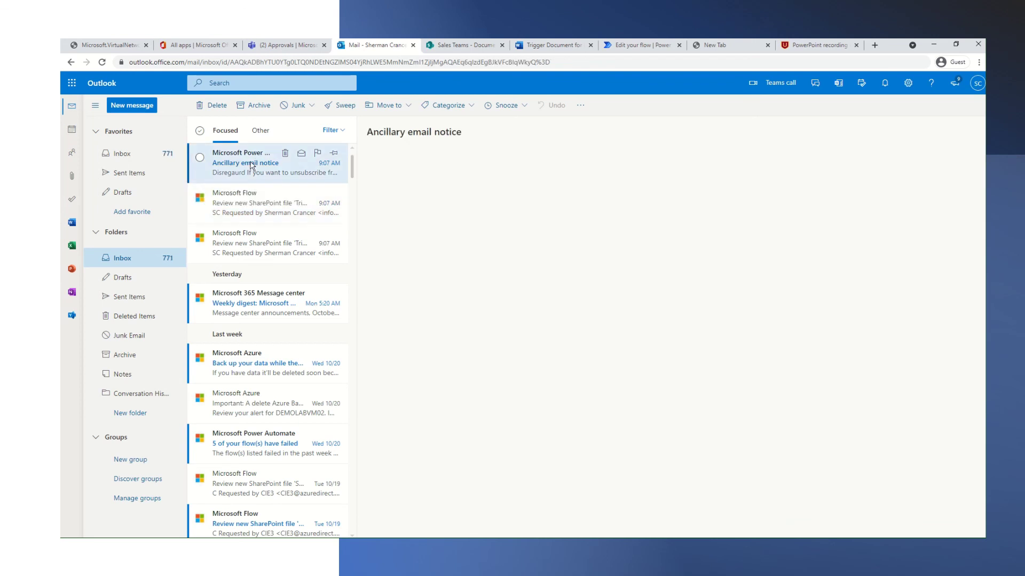